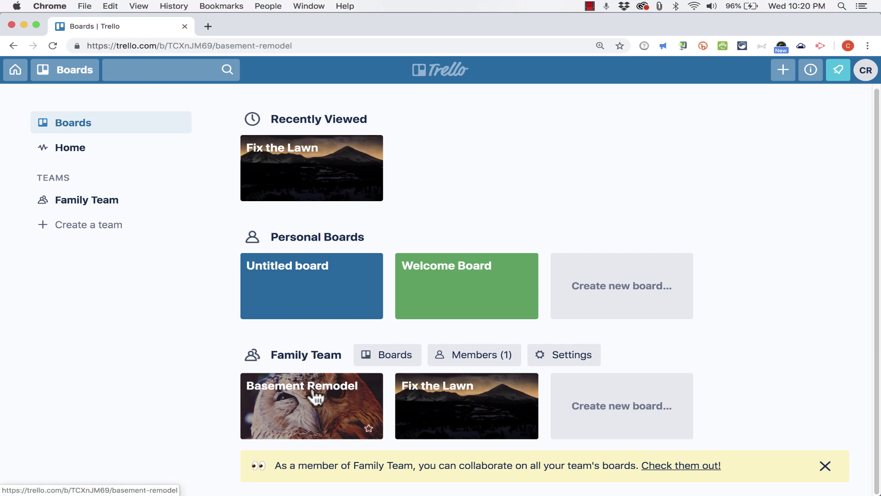
Step: Open the New carpet card on Basement Remodel and try a Google Drive attachment, dismissing the sign-in
left_click(316, 395)
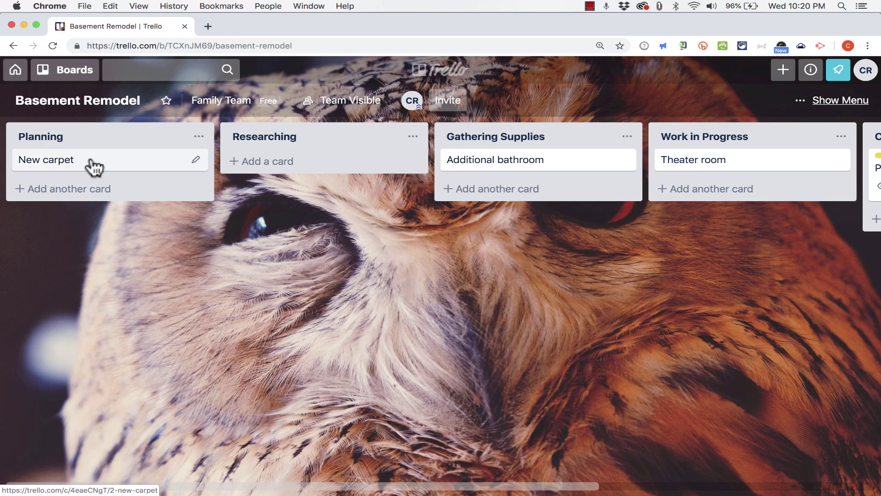
left_click(94, 165)
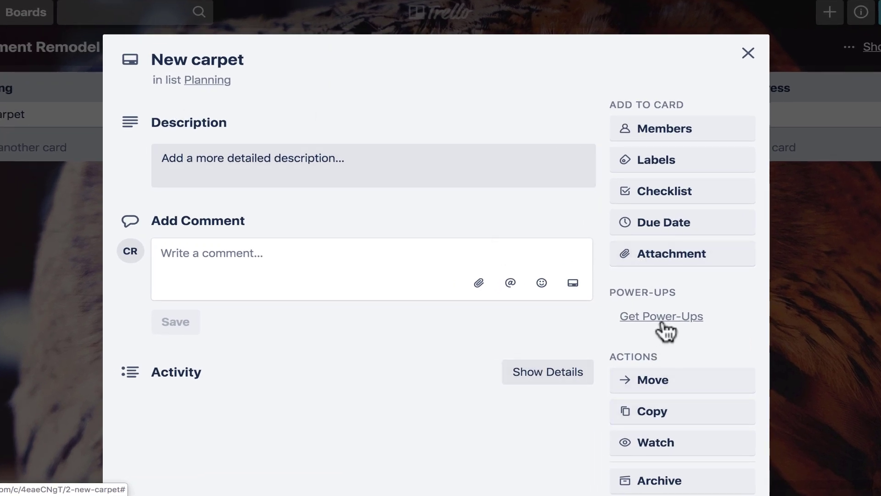
left_click(669, 256)
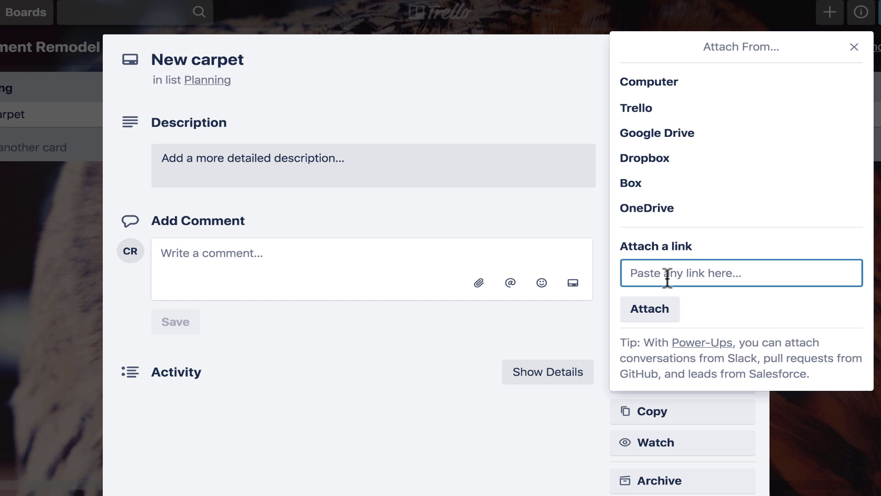
left_click(652, 145)
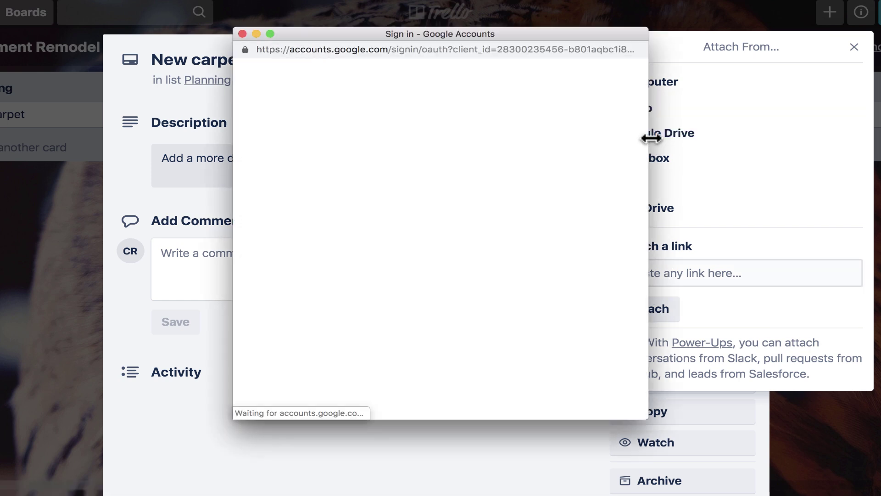
left_click(674, 254)
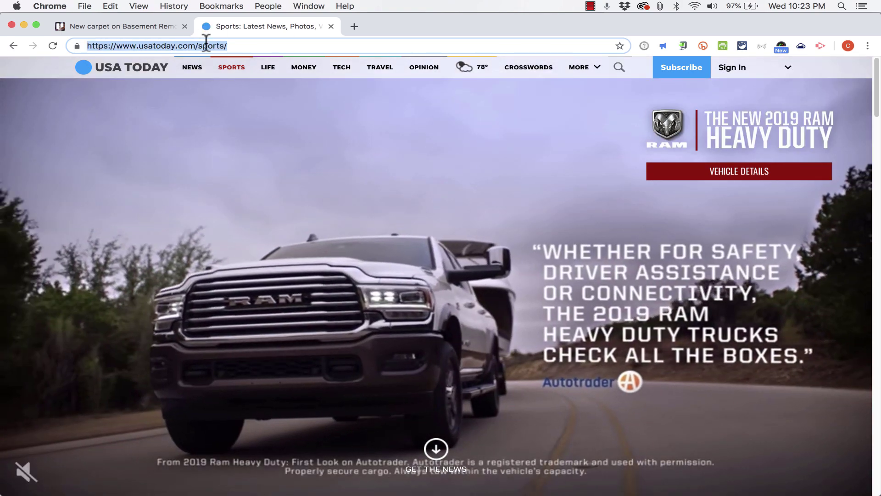
Step: Attach the pasted USA Today sports URL to the card as a link named 'Sports'
left_click(125, 26)
left_click(642, 301)
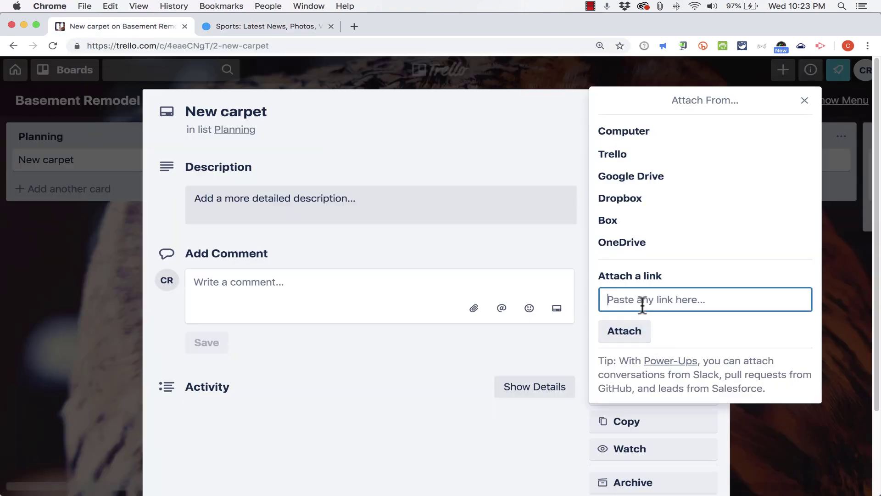
type("https://www.usatoday.com/sports/")
left_click(693, 343)
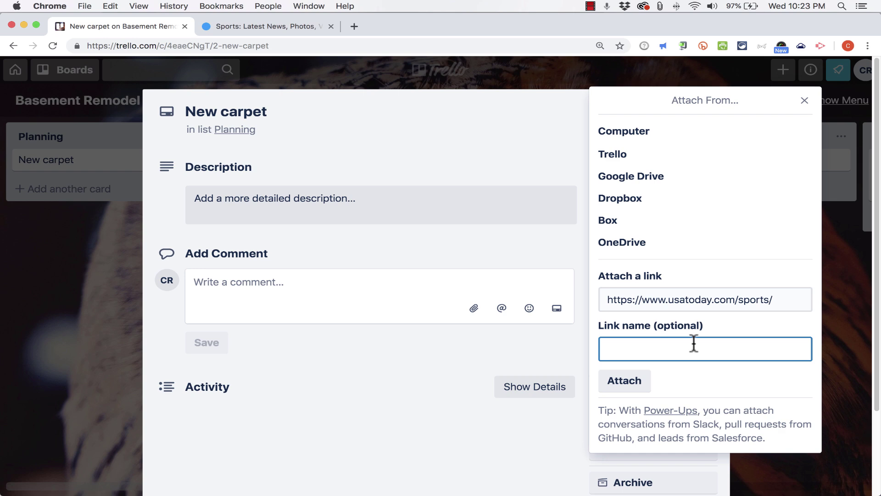
type("Sports")
left_click(620, 383)
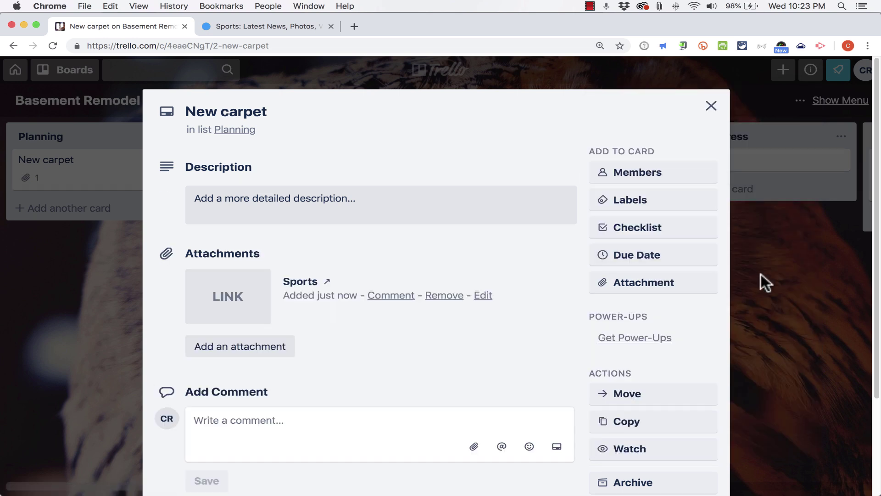
Step: Reopen the New carpet card and check that the Sports link opens the sports page
left_click(760, 274)
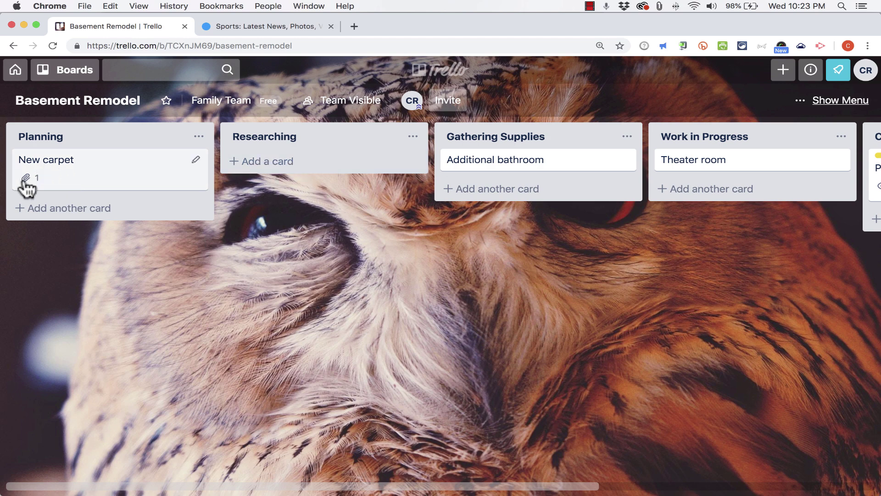
left_click(71, 169)
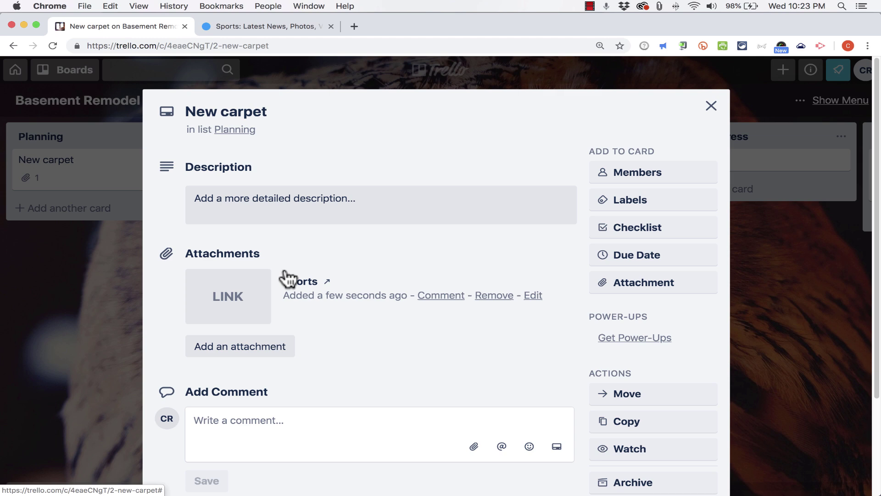
left_click(243, 295)
key("super+w")
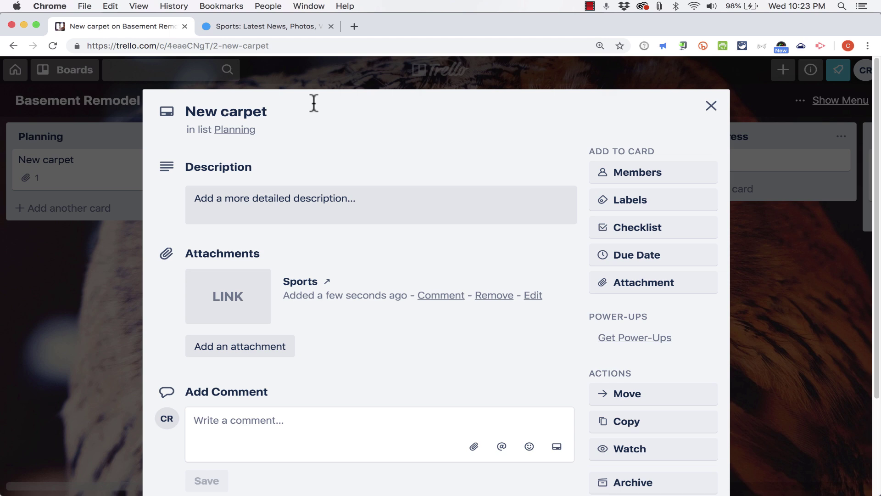
Step: Search Bing images for 'carpet' and open the gray ribbed carpet picture in its own tab
left_click(638, 285)
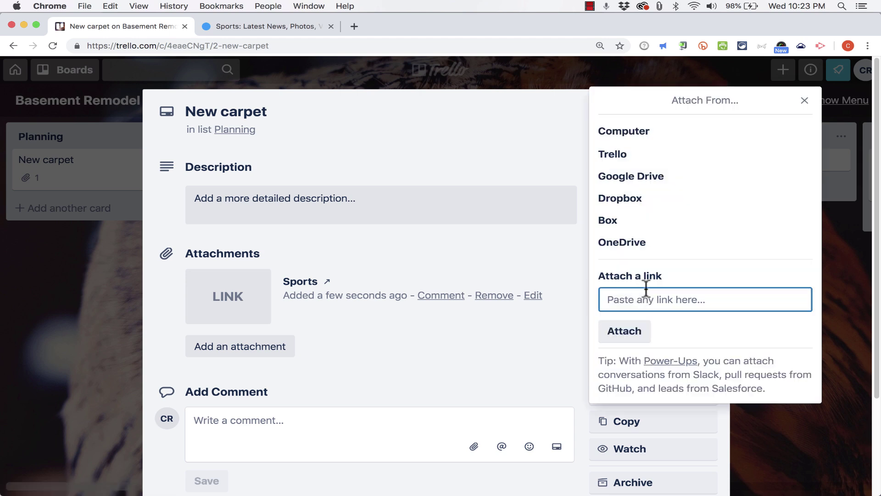
left_click(260, 32)
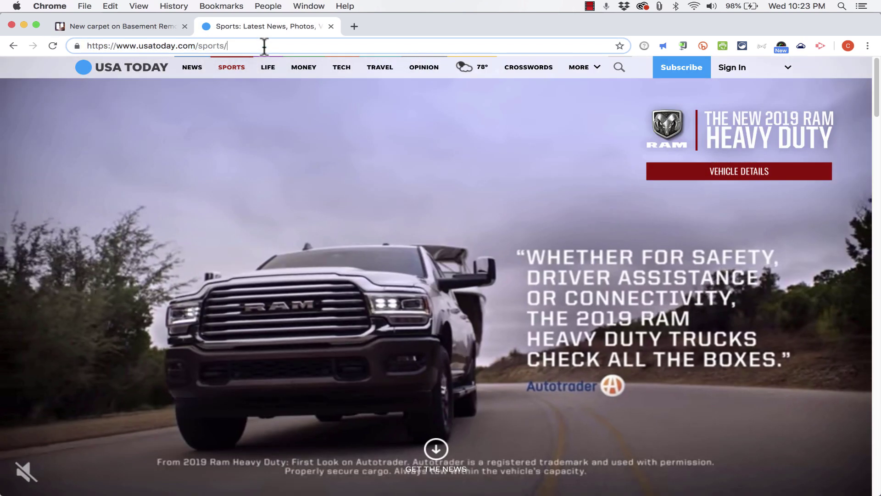
left_click(264, 46)
type("bi")
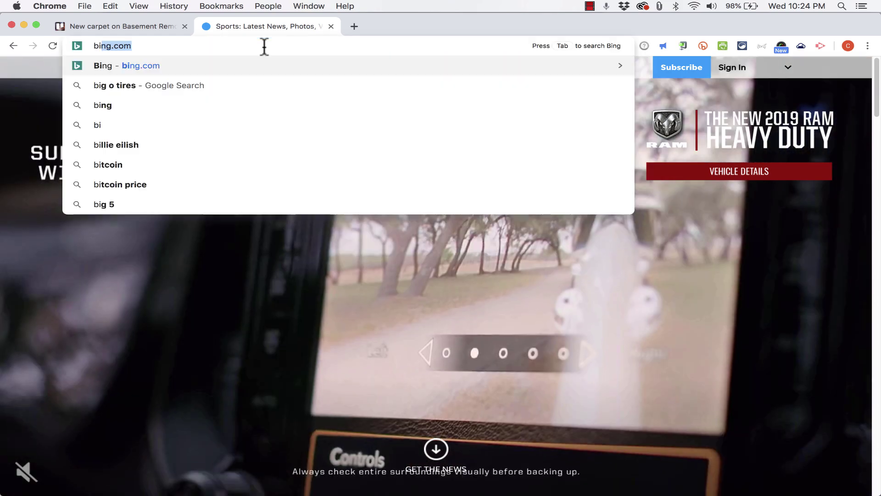
key("Return")
type("carp")
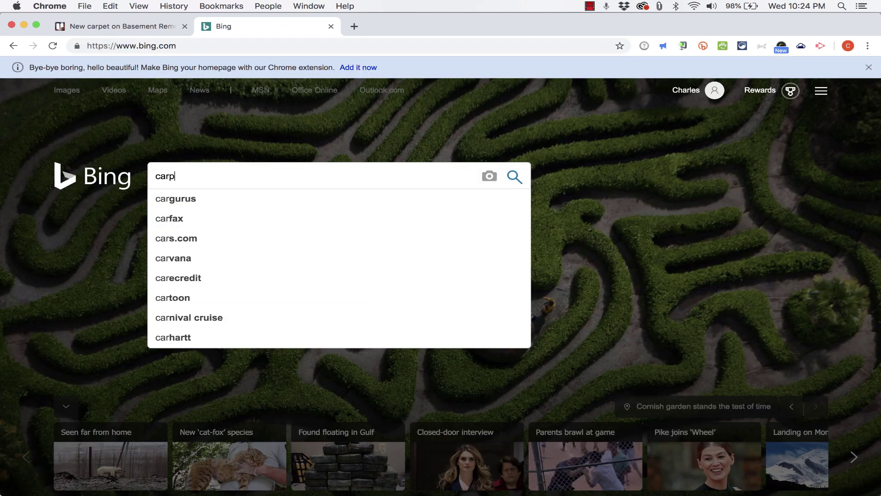
type("et")
key("Return")
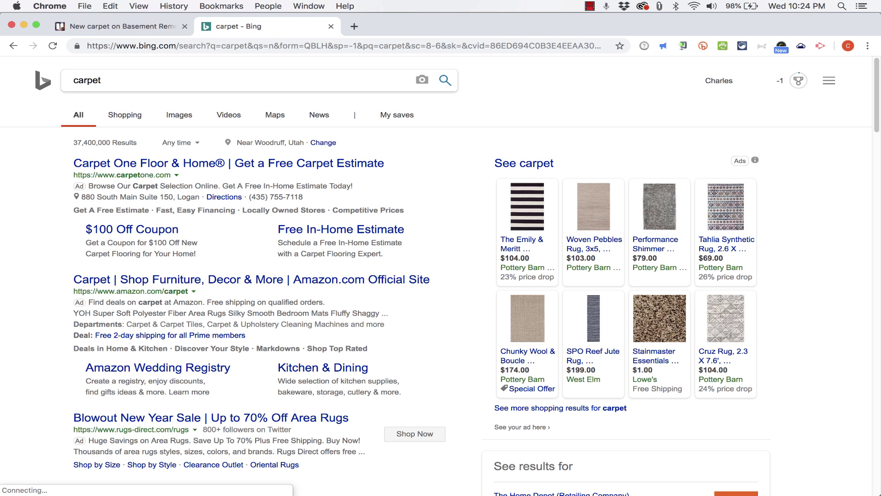
left_click(187, 121)
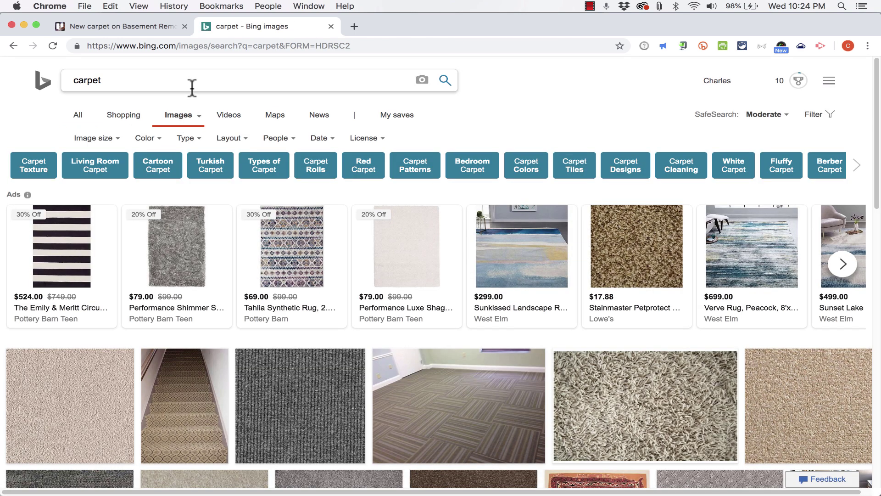
left_click(295, 378)
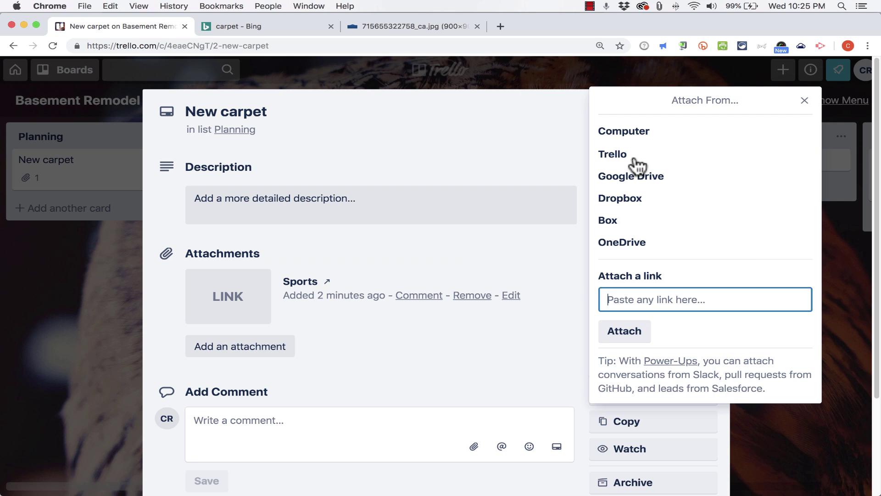
Step: Attach the pasted carpet image address to the New carpet card as a link named 'carpet'
key("super+v")
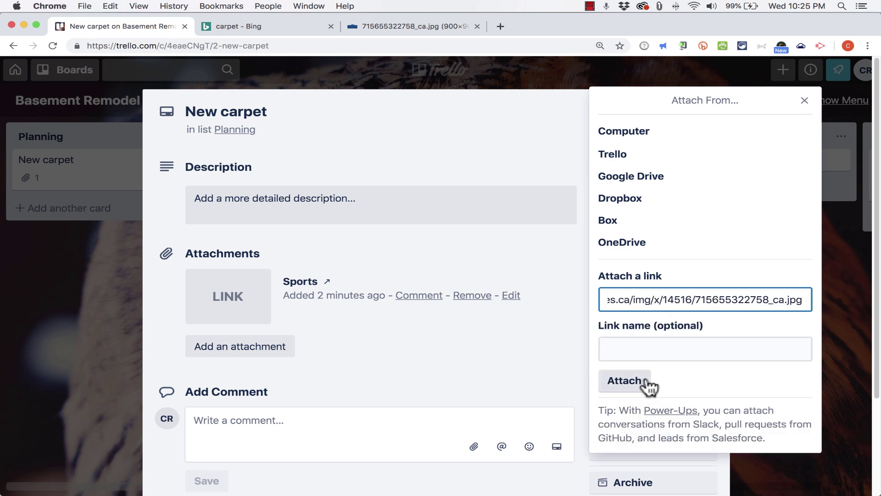
key("Tab")
type("carpet")
left_click(623, 380)
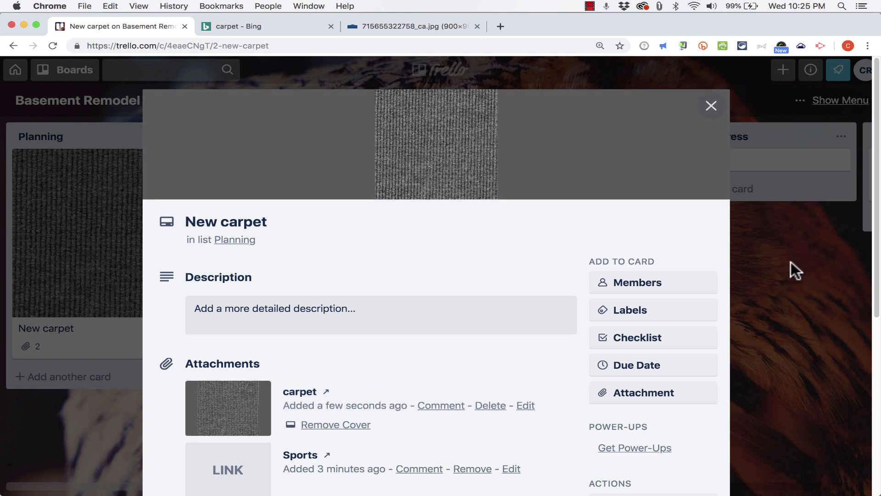
Step: Remove and then restore the carpet image as the New carpet card's cover
left_click(791, 263)
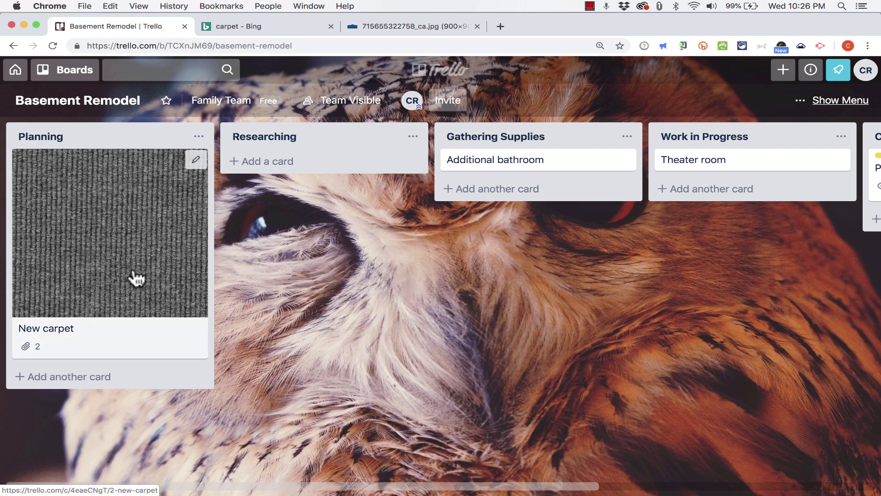
left_click(70, 338)
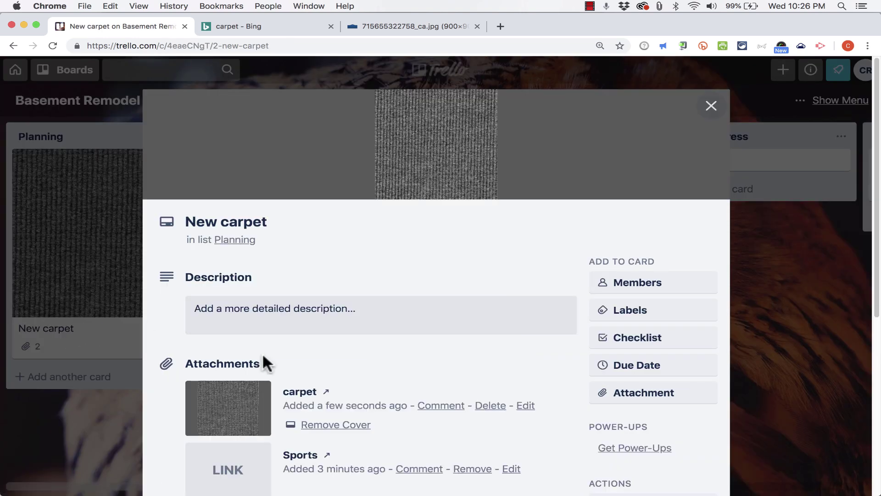
left_click(337, 427)
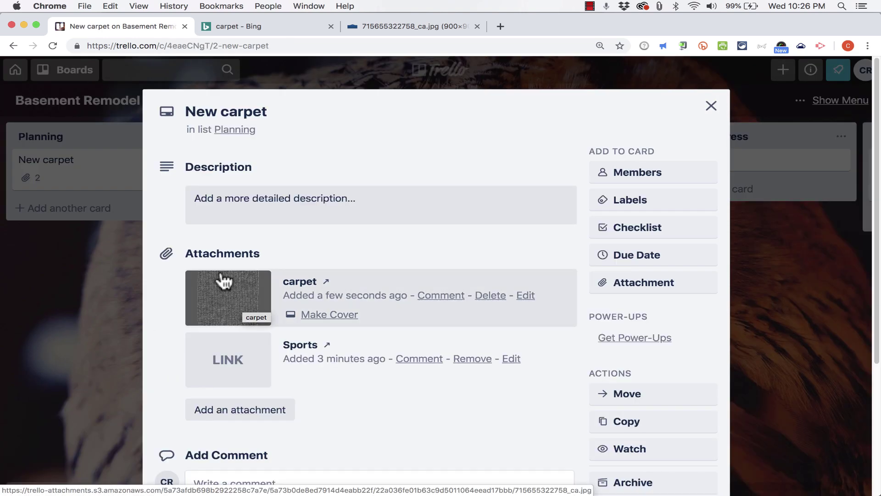
left_click(71, 282)
left_click(69, 168)
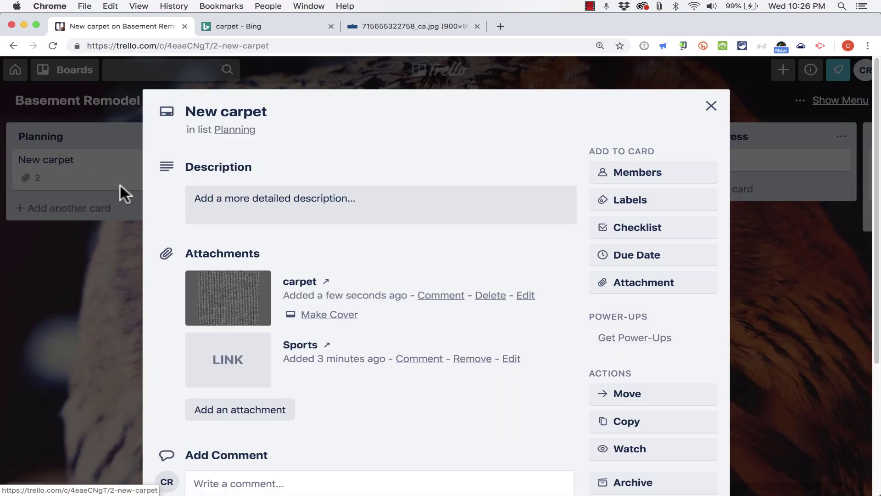
left_click(328, 316)
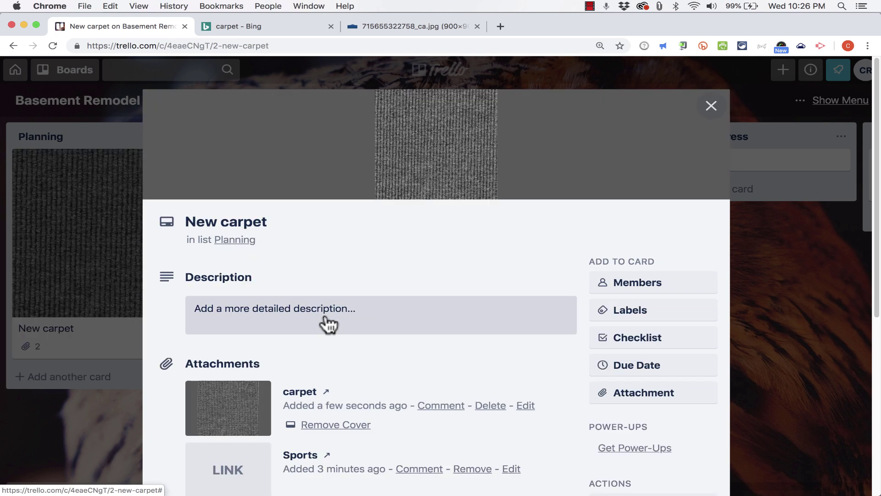
left_click(783, 99)
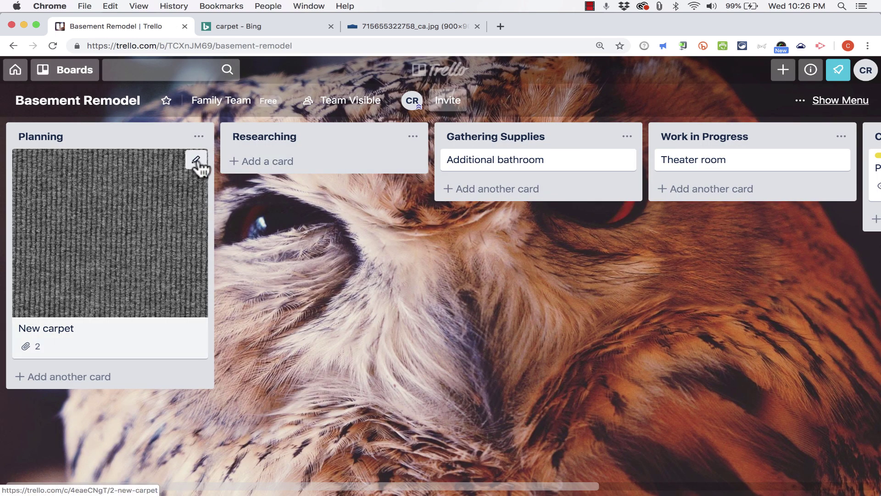
Step: Reopen the New carpet card and go to the board's Get Power-Ups gallery
left_click(66, 331)
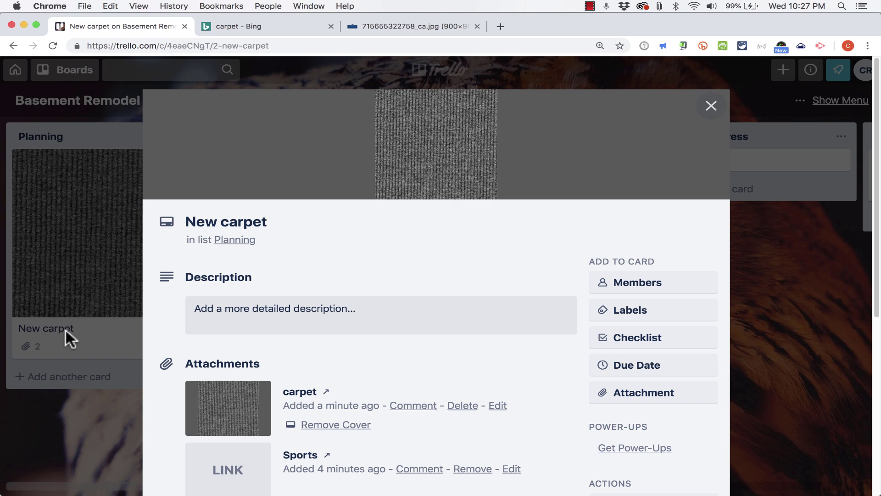
scroll(416, 325, "down", 3)
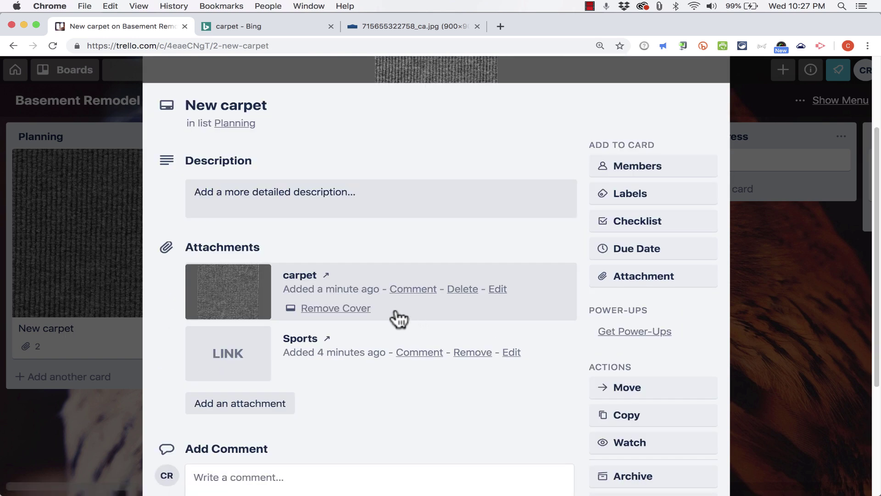
scroll(369, 282, "up", 3)
scroll(492, 275, "down", 6)
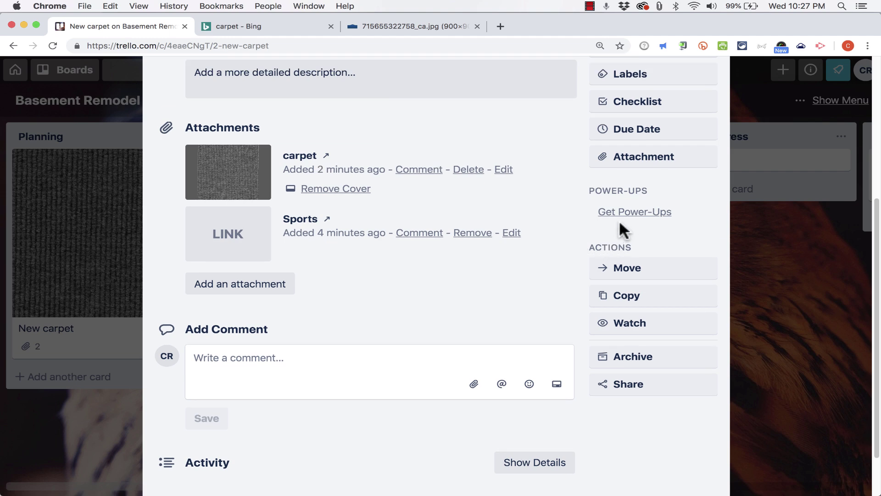
left_click(622, 222)
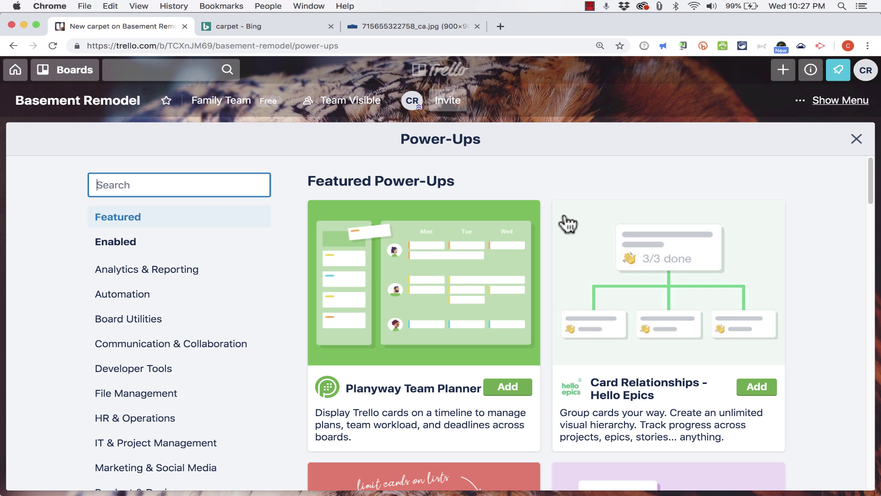
Step: Scroll through the Featured Power-Ups list
scroll(798, 199, "down", 10)
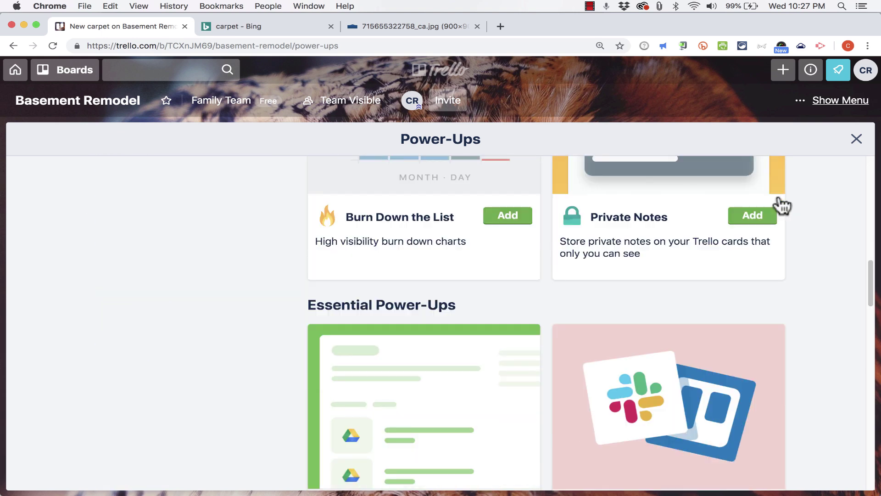
scroll(781, 207, "down", 6)
scroll(768, 208, "up", 5)
scroll(764, 215, "down", 1)
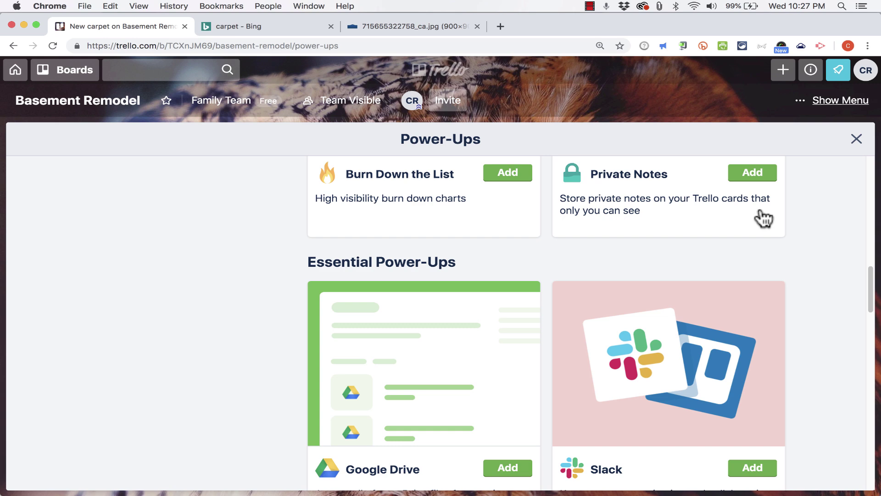
scroll(763, 219, "down", 3)
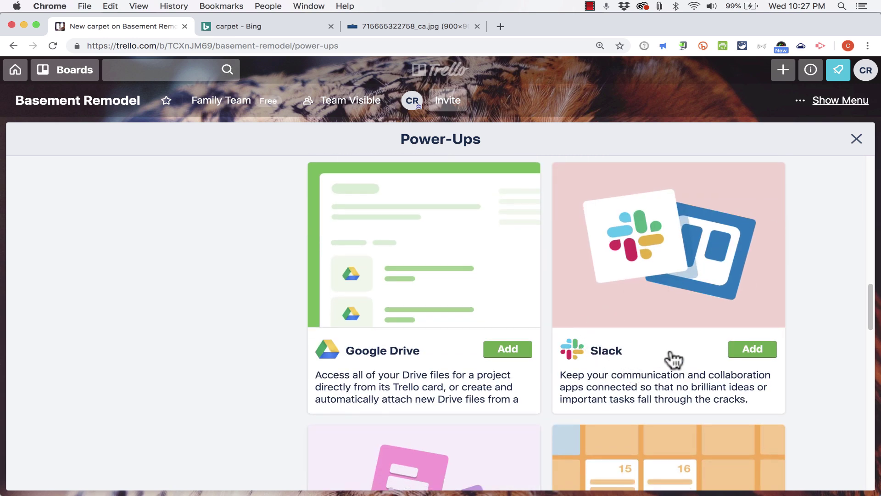
scroll(419, 371, "up", 4)
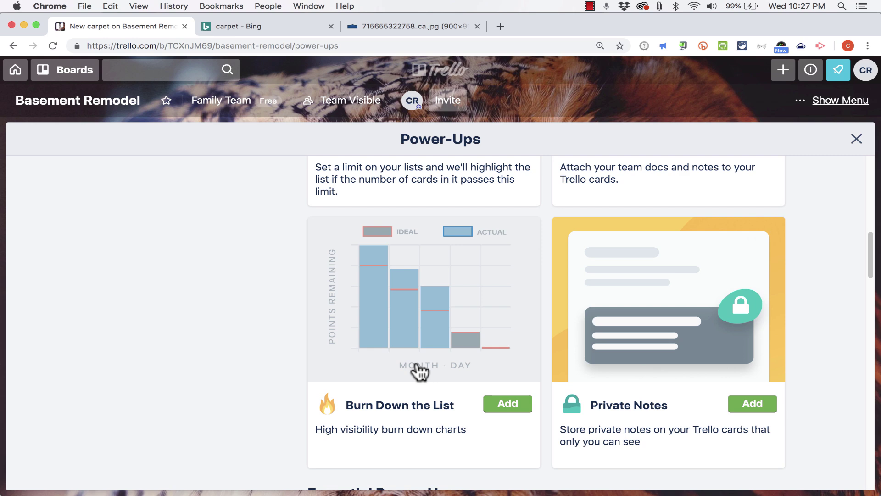
scroll(638, 350, "down", 3)
scroll(638, 351, "up", 3)
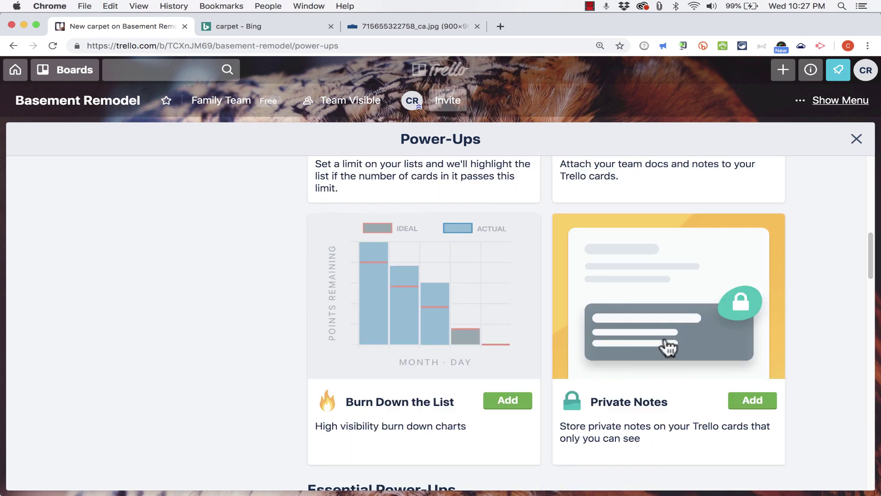
scroll(666, 350, "up", 3)
scroll(656, 353, "up", 4)
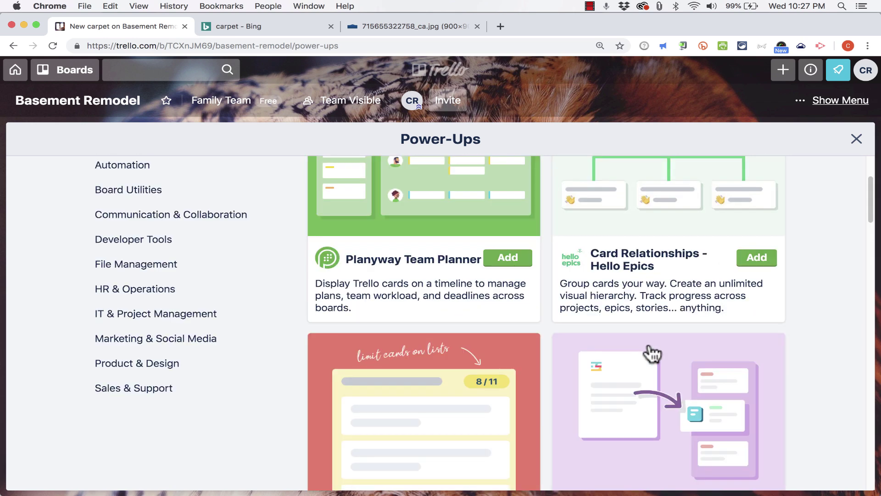
scroll(652, 353, "up", 3)
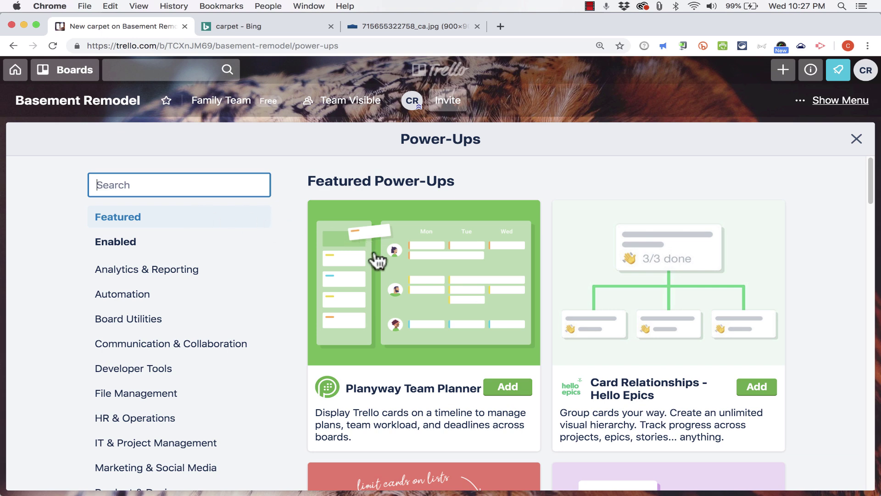
scroll(145, 258, "down", 2)
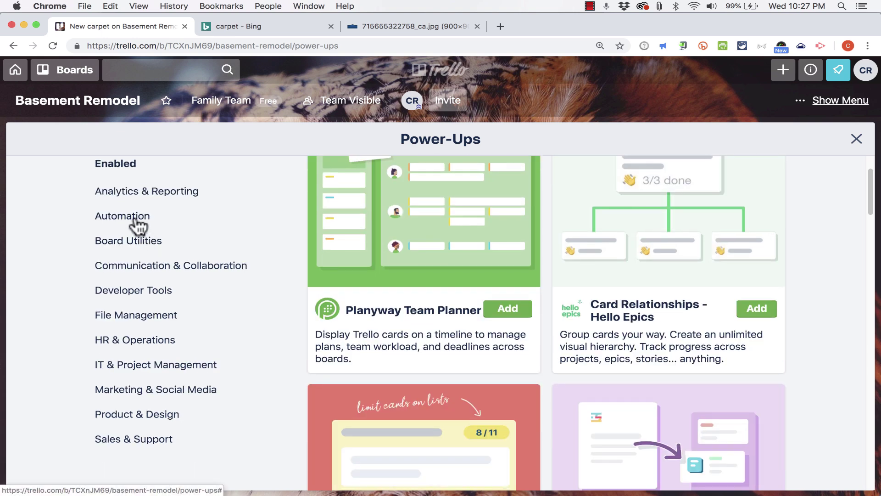
Step: Browse the Analytics & Reporting and Developer Tools categories, ending on Marketing & Social Media
left_click(121, 194)
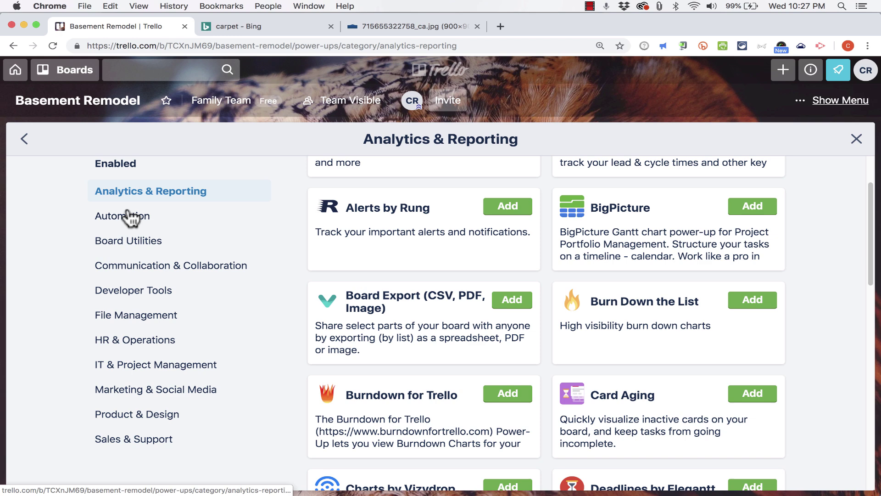
left_click(134, 294)
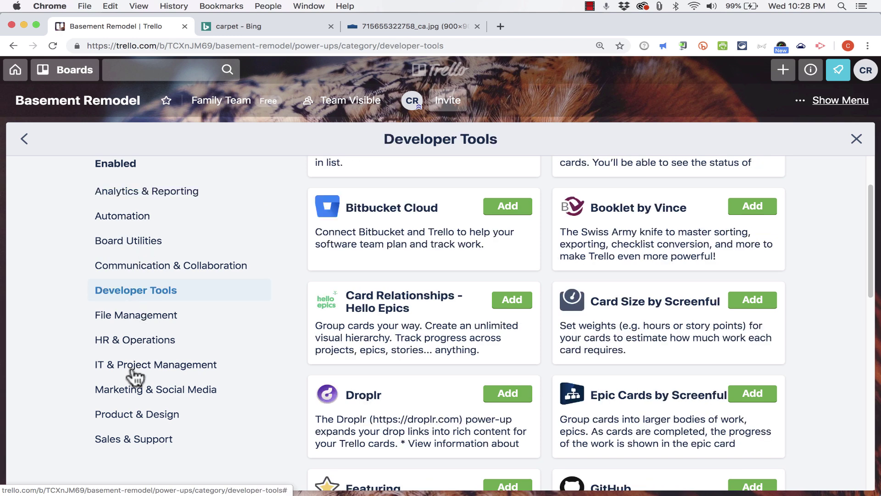
left_click(134, 388)
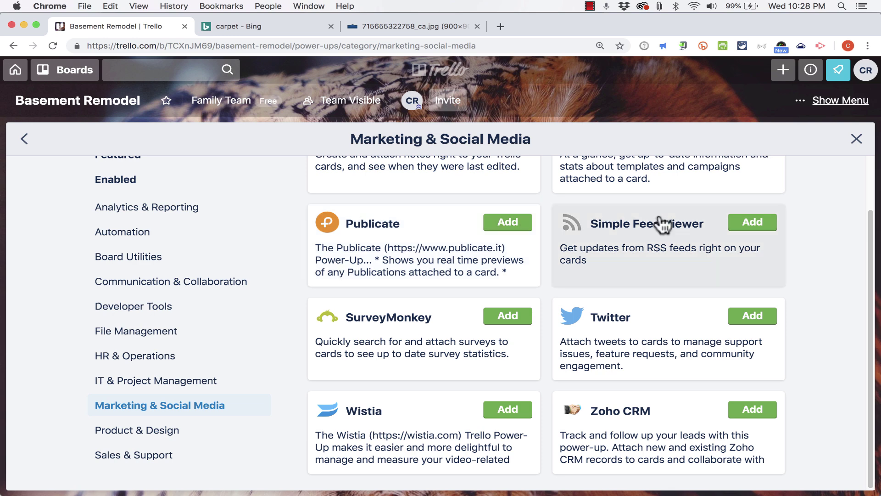
scroll(658, 227, "up", 3)
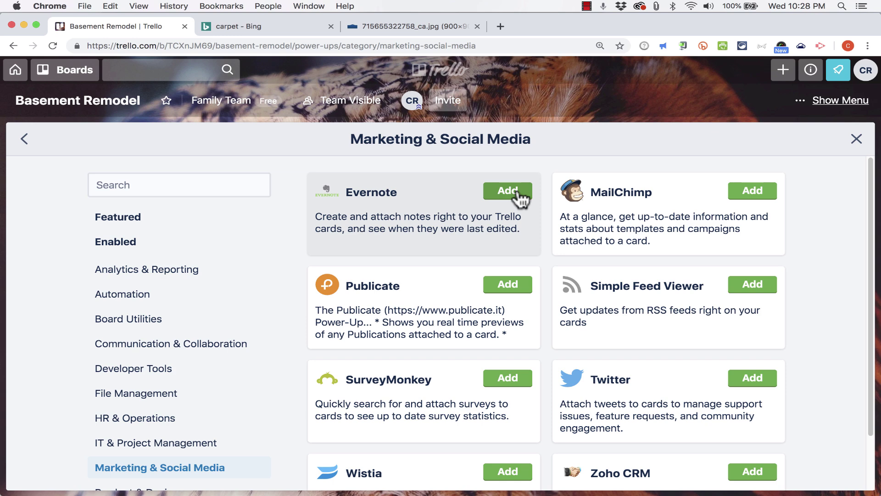
Step: Search the Power-Ups for 'google' and then 'slack', clearing each search
left_click(117, 187)
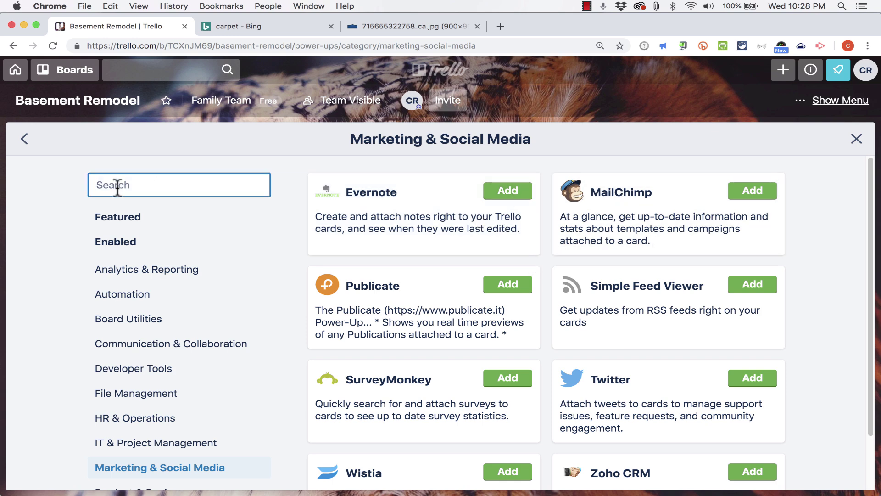
type("google")
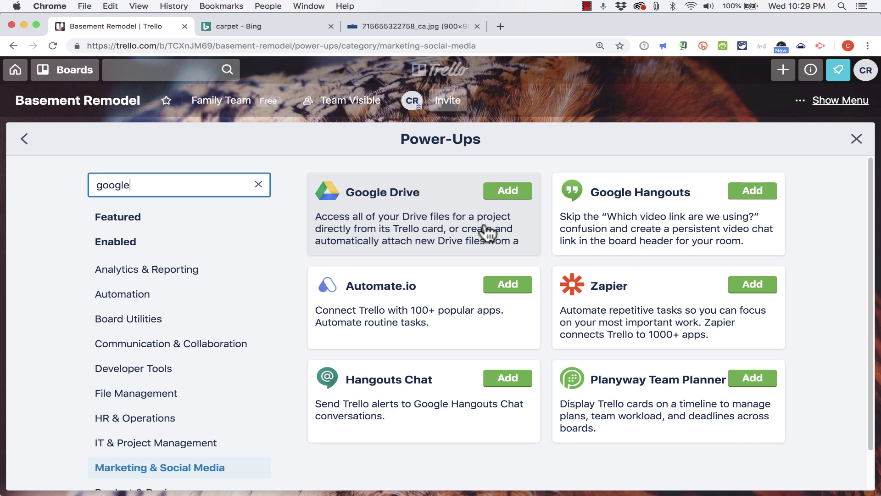
left_click(258, 184)
type("slack")
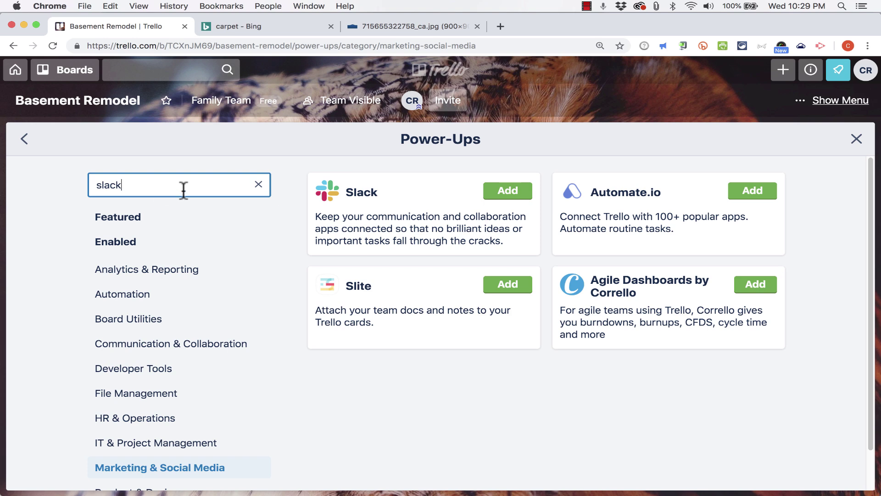
left_click_drag(183, 190, 70, 179)
left_click(59, 178)
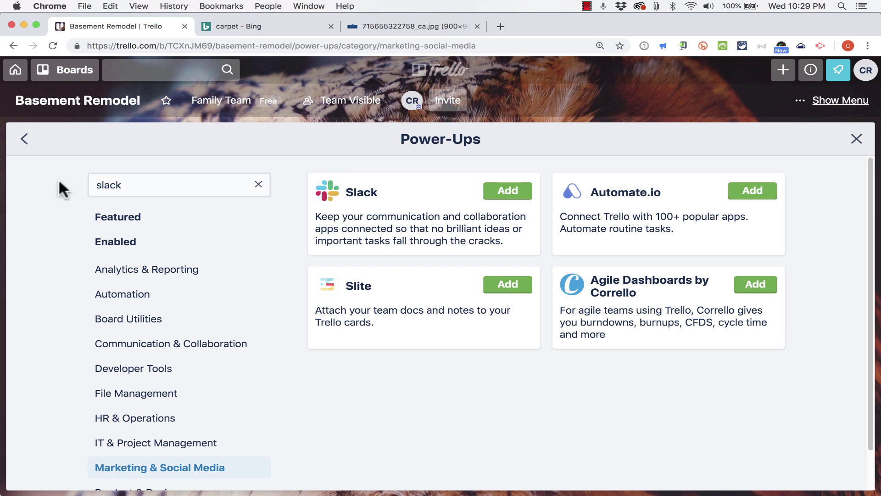
left_click(259, 185)
Step: Search for 'calendar' and add the Calendar Power-Up to the board
left_click(248, 184)
type("calendar")
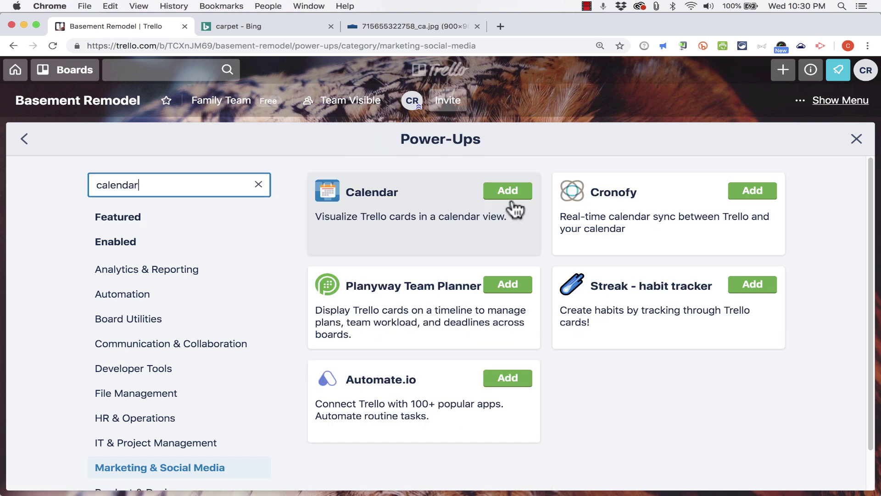
left_click(508, 190)
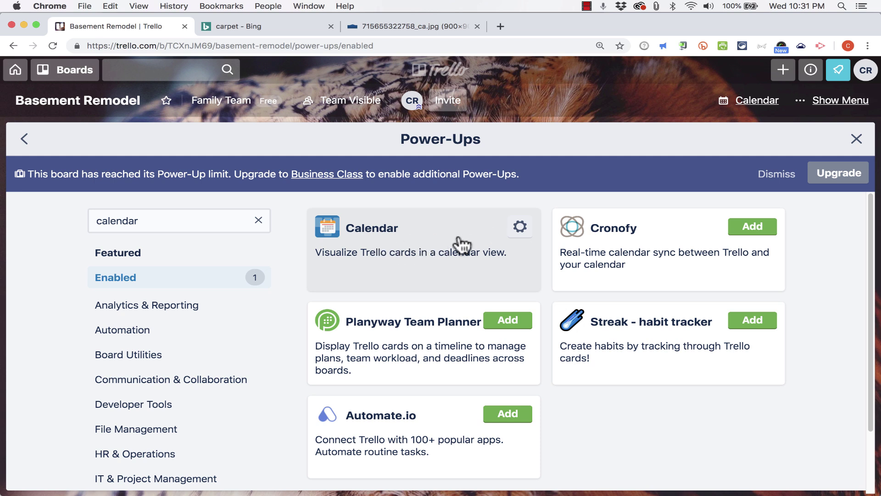
Step: Leave the Power-Ups gallery, glance at the June 2019 calendar view, then return to the lists
left_click(857, 142)
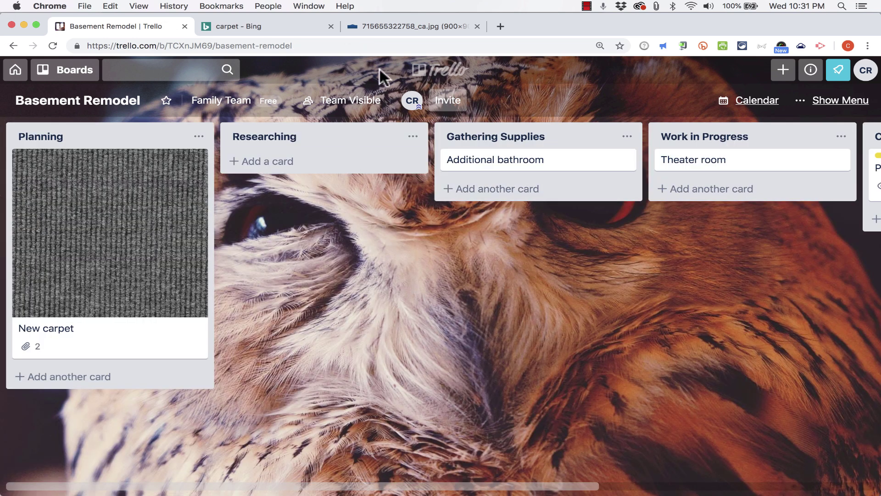
left_click(763, 102)
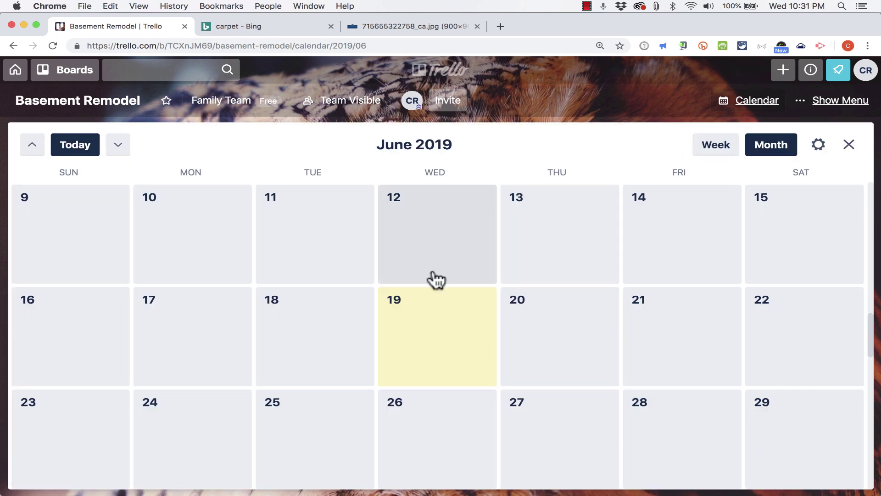
scroll(600, 358, "down", 3)
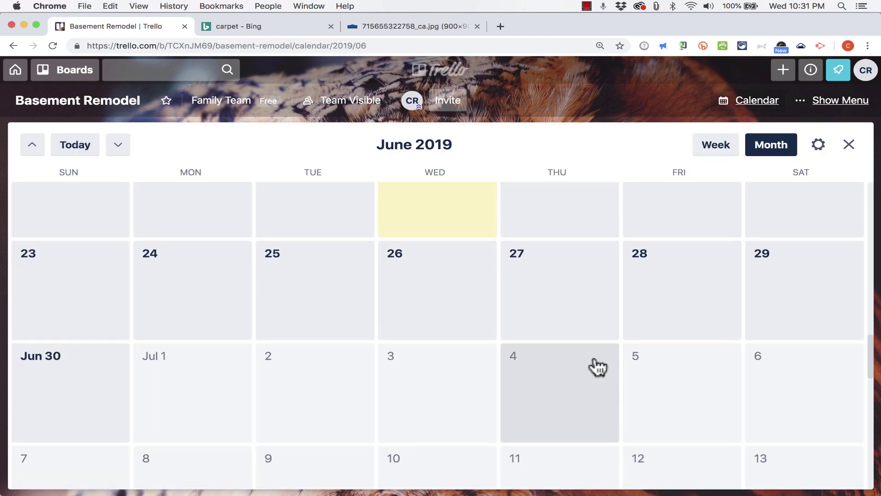
scroll(598, 367, "up", 10)
left_click(849, 145)
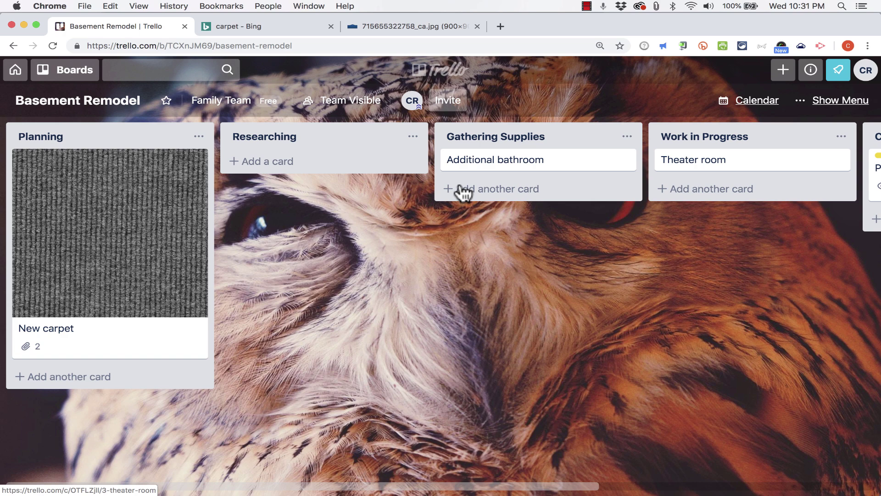
Step: Give the New carpet card a Jun 28 due date with a 1 Day Before reminder
left_click(68, 326)
left_click(637, 364)
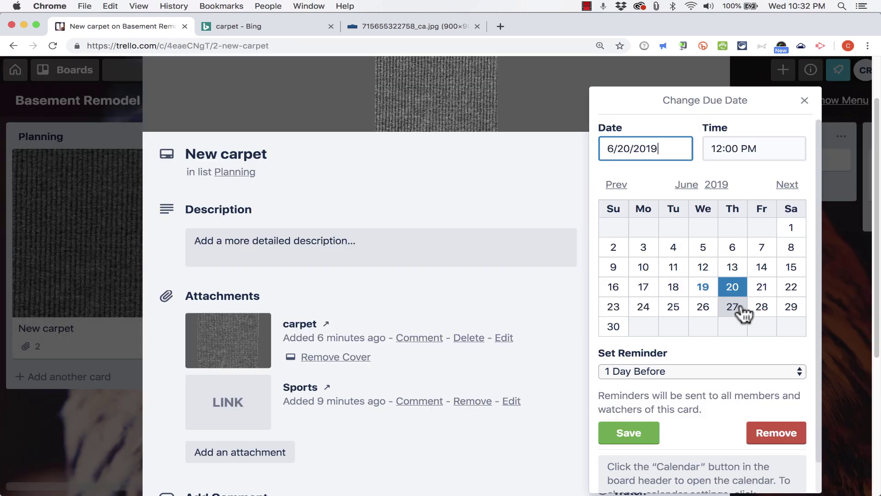
left_click(771, 307)
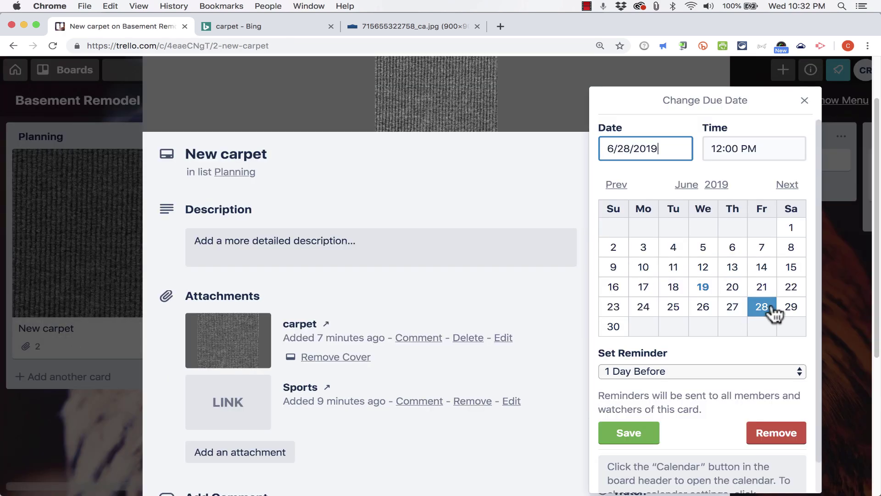
left_click(651, 370)
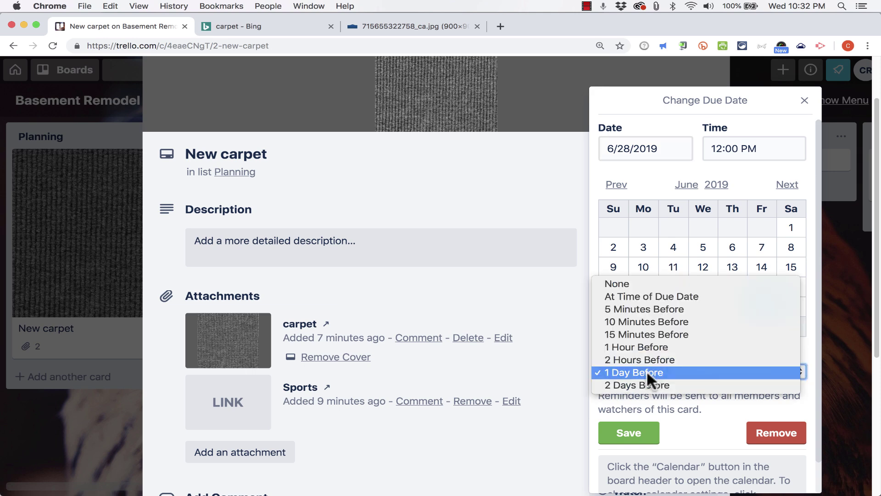
left_click(646, 372)
left_click(637, 434)
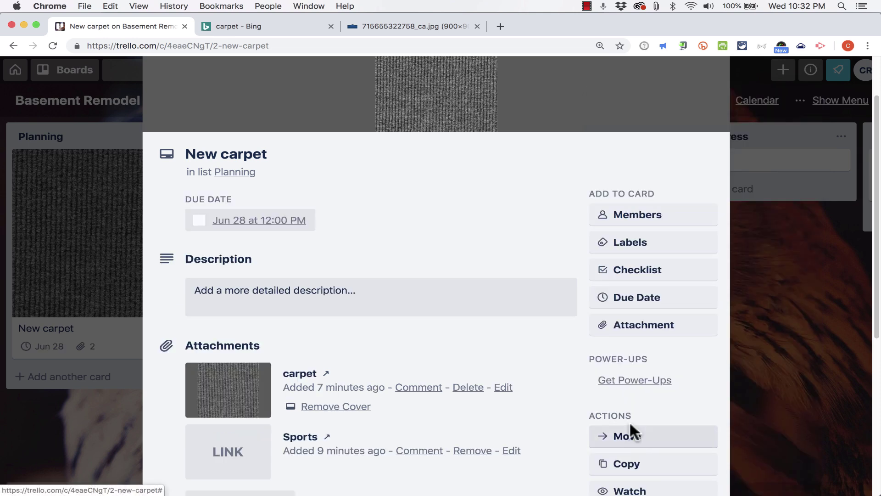
left_click(743, 299)
Step: Give the Additional bathroom card a Jul 3 due date
left_click(527, 159)
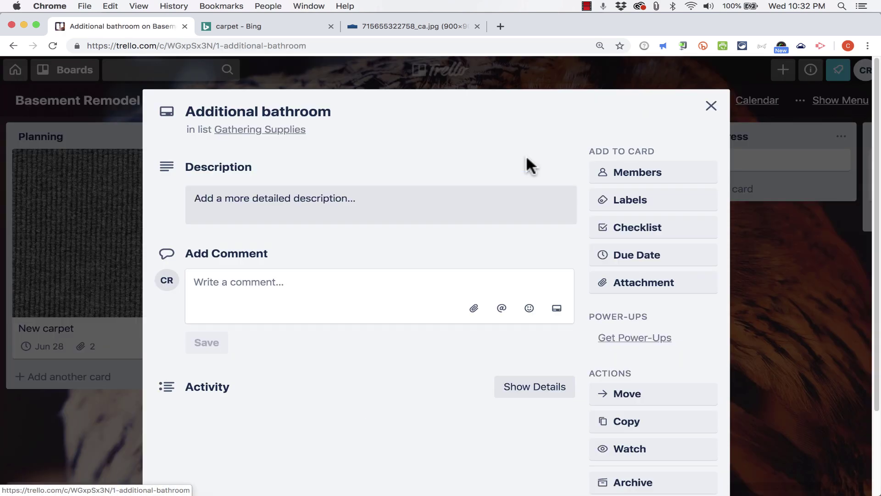
left_click(644, 257)
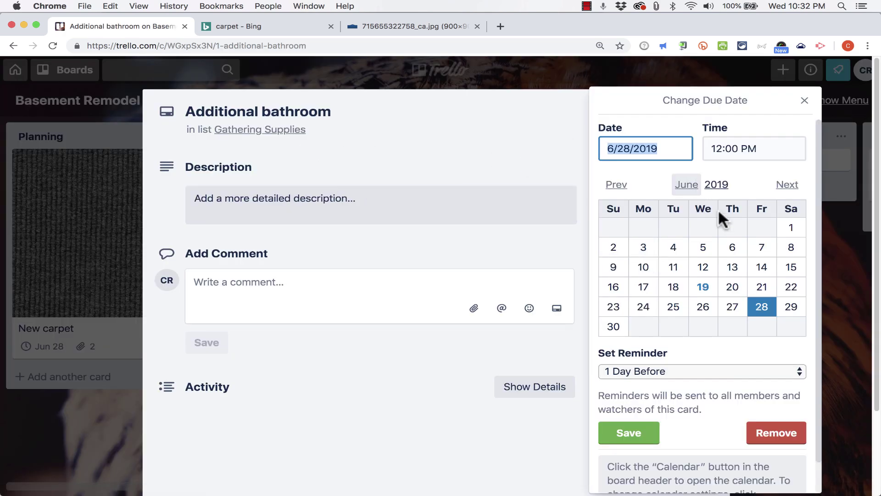
left_click(686, 184)
left_click(687, 197)
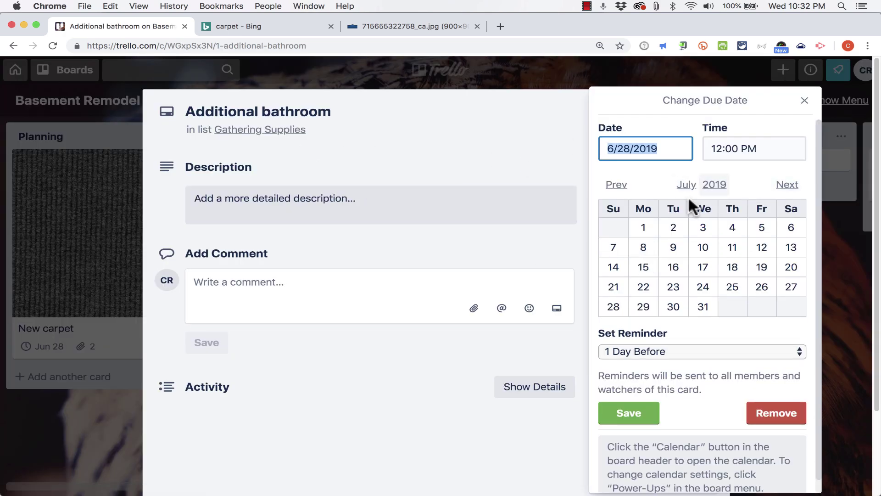
left_click(702, 230)
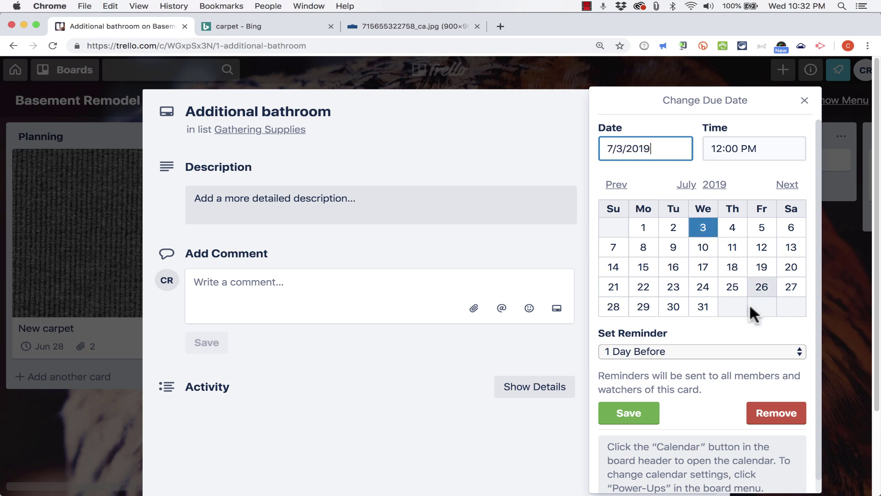
left_click(648, 413)
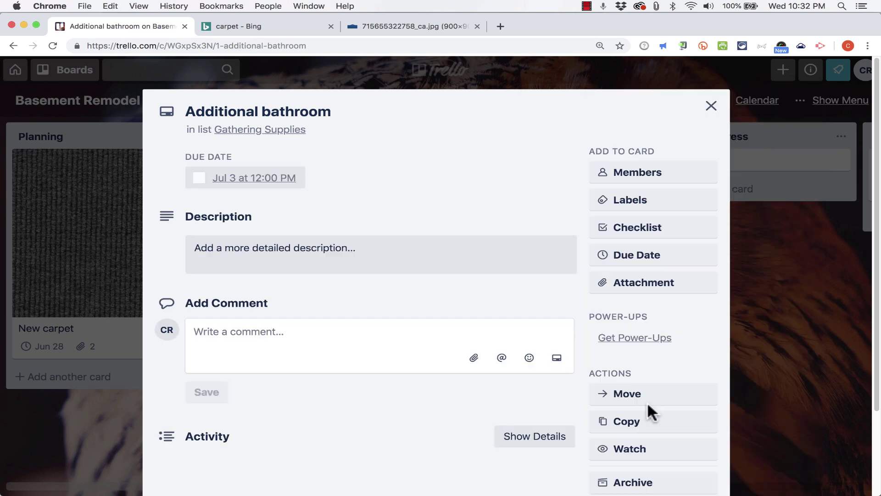
left_click(712, 106)
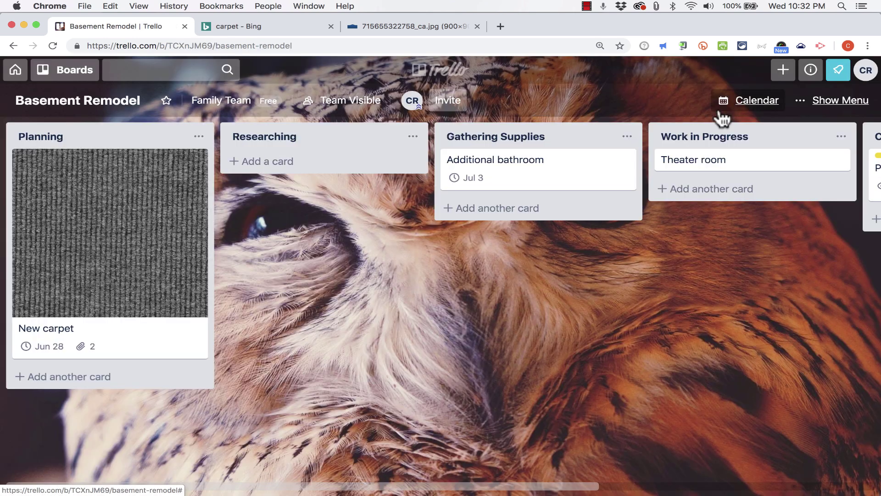
left_click(756, 107)
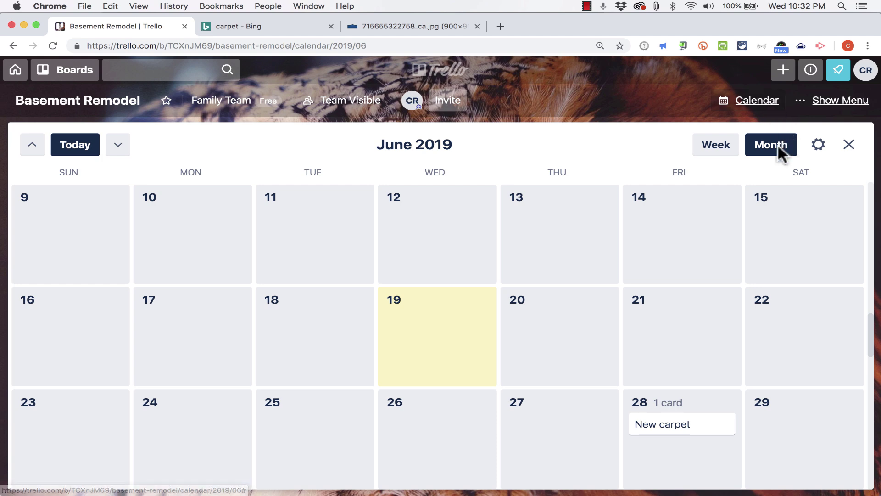
left_click(118, 145)
scroll(431, 243, "up", 3)
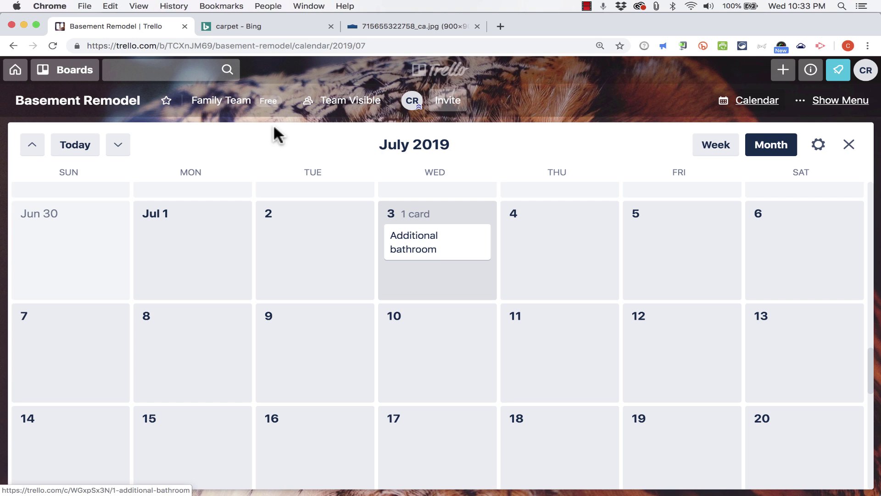
left_click(816, 147)
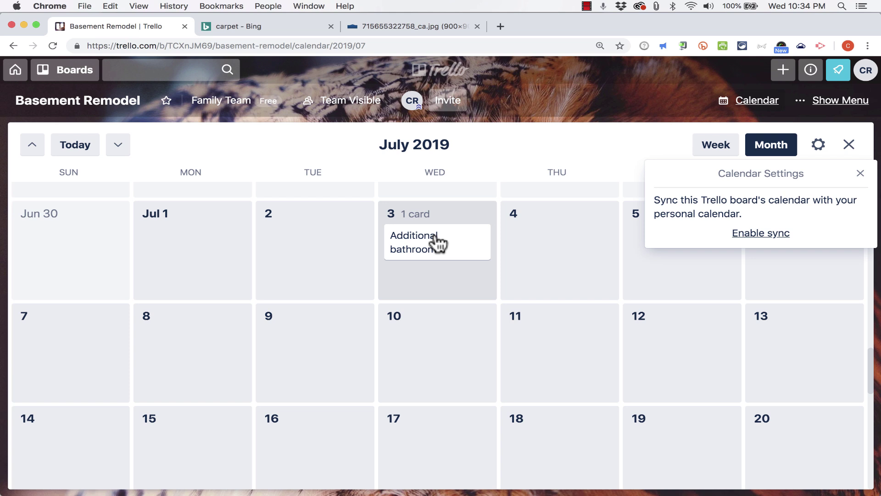
left_click(636, 136)
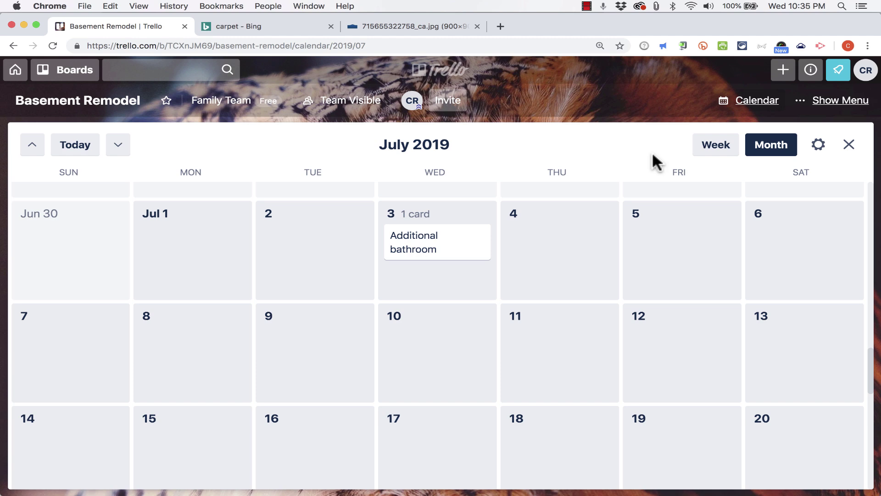
Step: Leave the calendar view and open the Power-Ups directory from the board menu
left_click(849, 146)
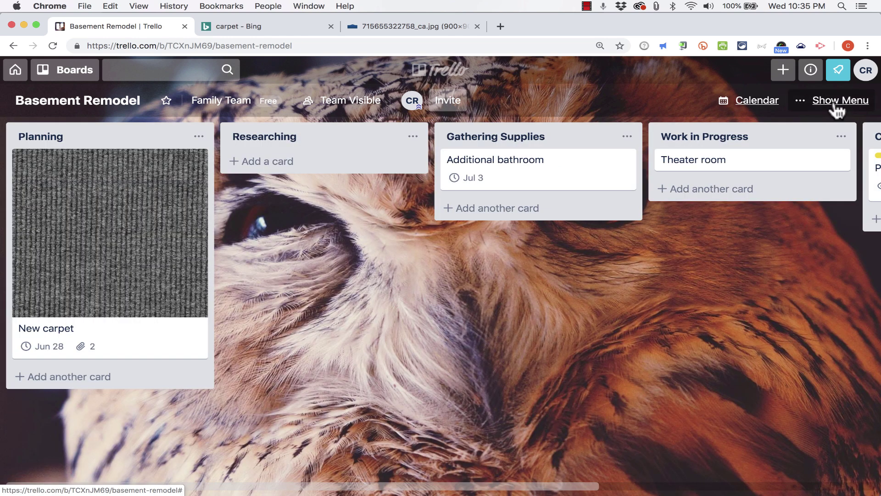
left_click(833, 102)
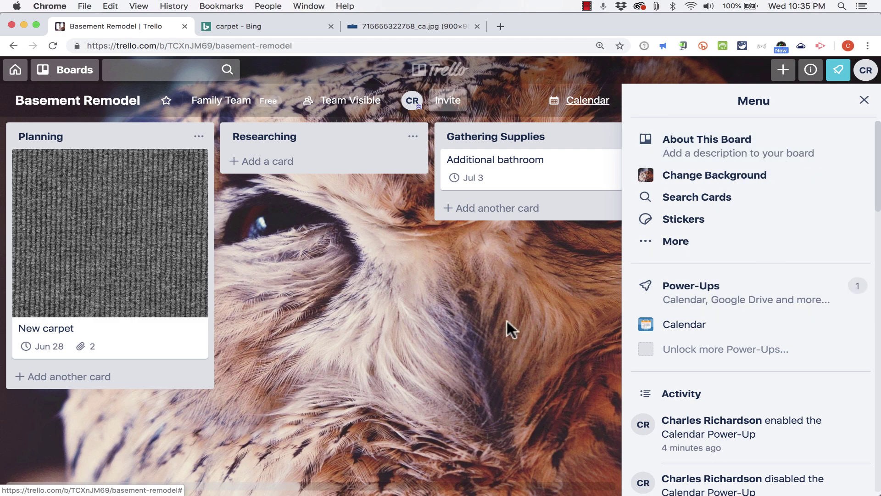
key("Escape")
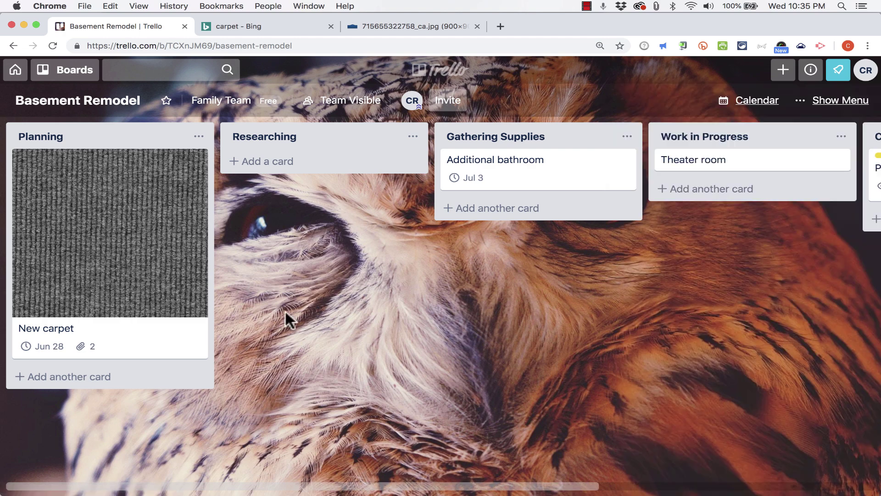
left_click(71, 330)
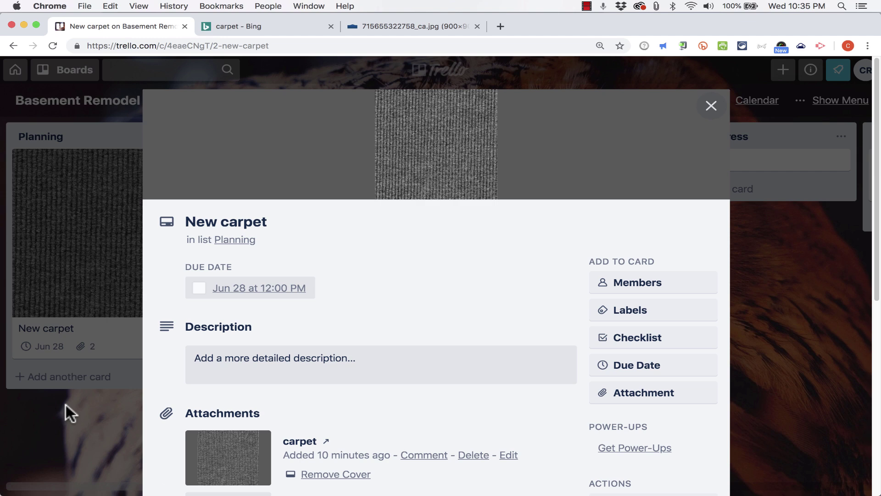
left_click(65, 410)
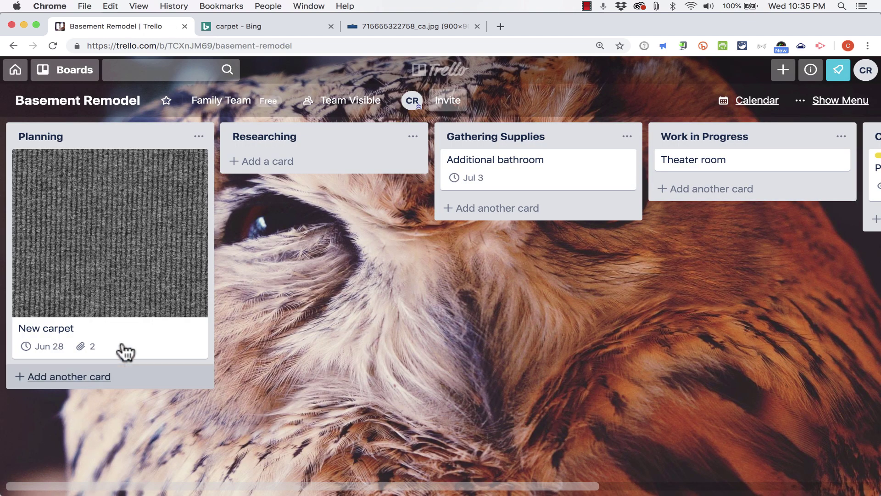
left_click(863, 101)
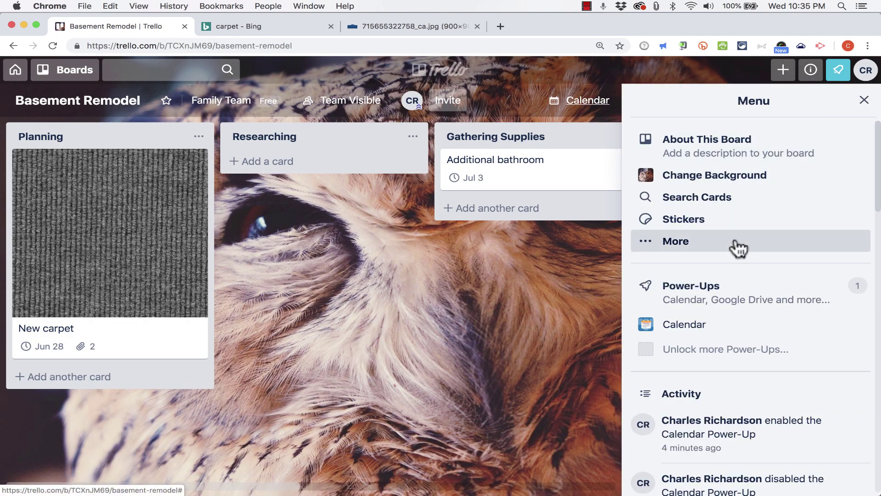
left_click(710, 296)
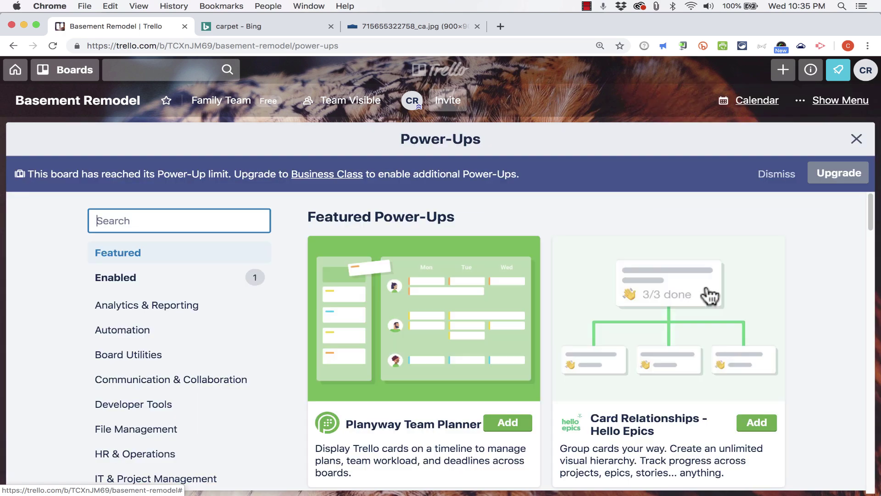
scroll(145, 315, "down", 8)
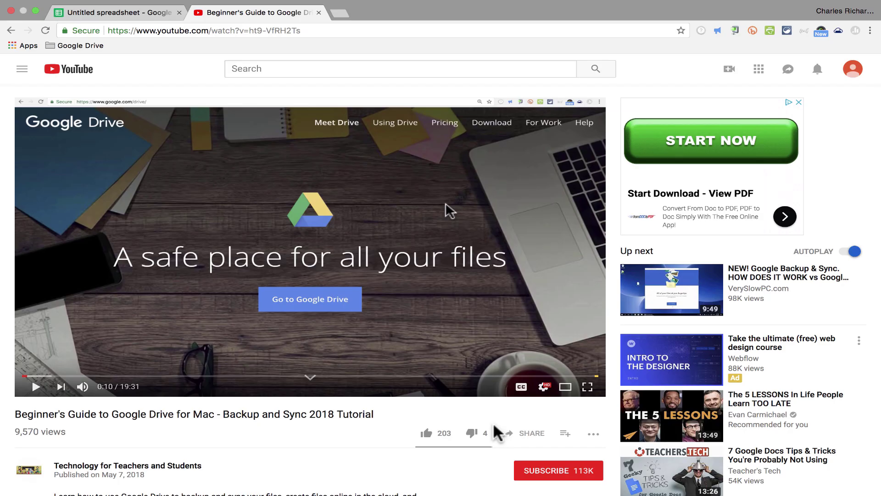
Step: Subscribe to Technology for Teachers and Students and turn on notifications for all new videos
left_click(536, 472)
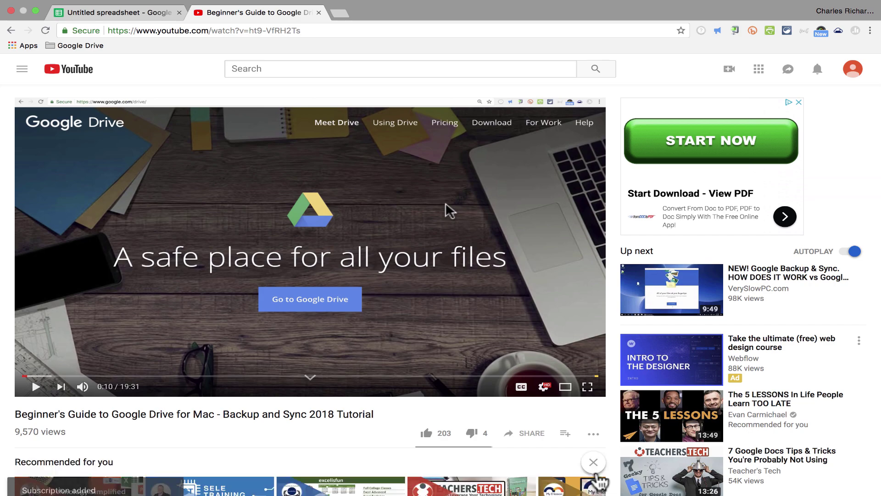
scroll(584, 464, "down", 5)
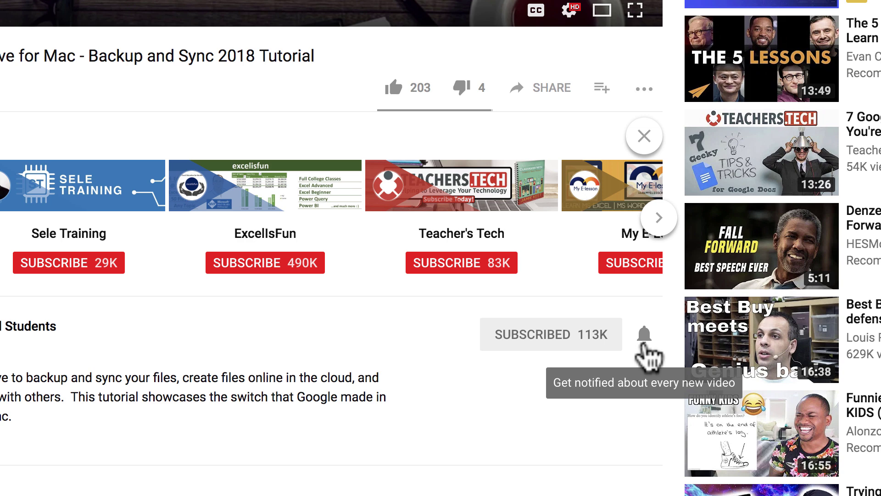
left_click(643, 348)
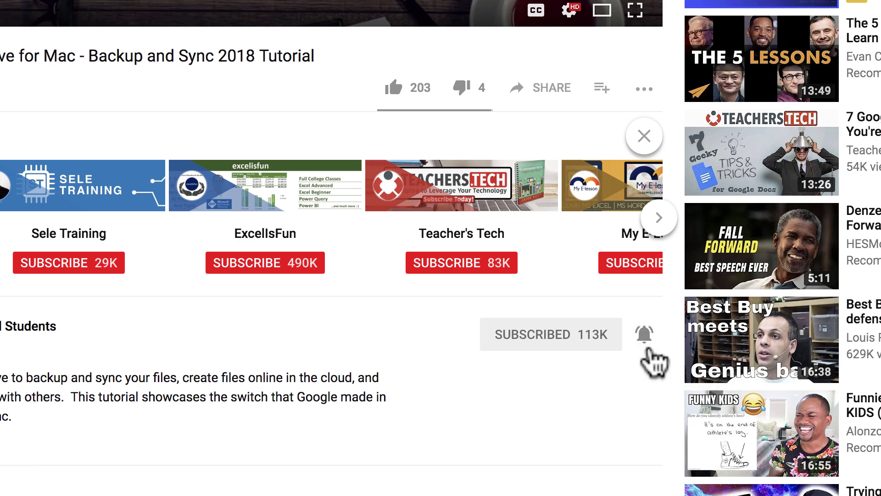